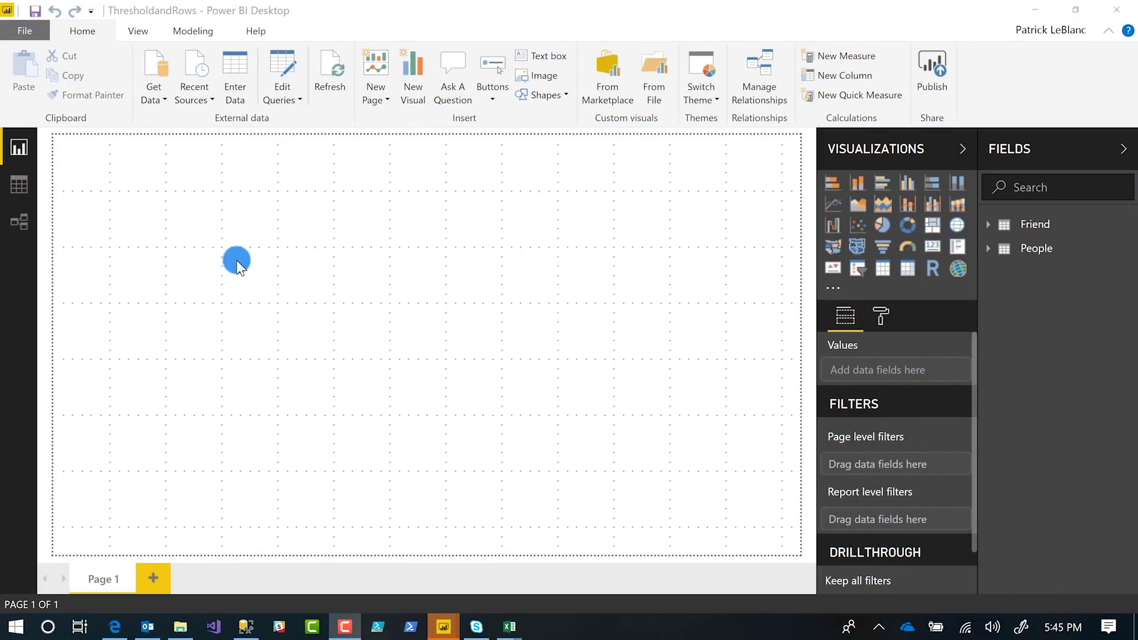
# Confirm Enable fuzzy merge is checked in the Options dialog's Preview features
pyautogui.click(26, 32)
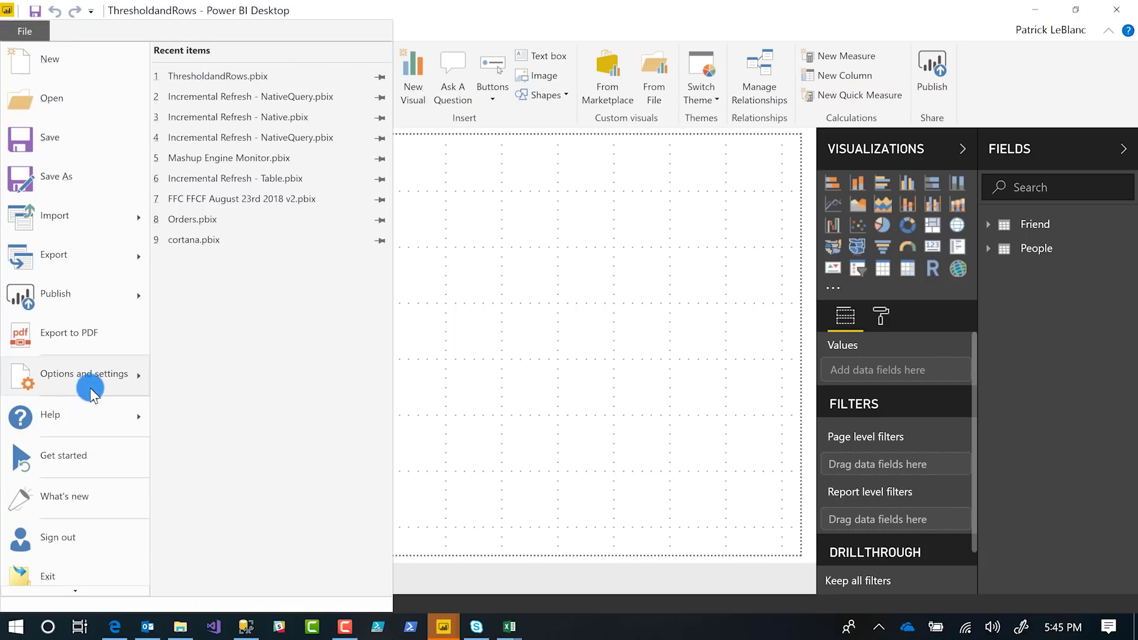
pyautogui.click(83, 375)
pyautogui.press('Escape')
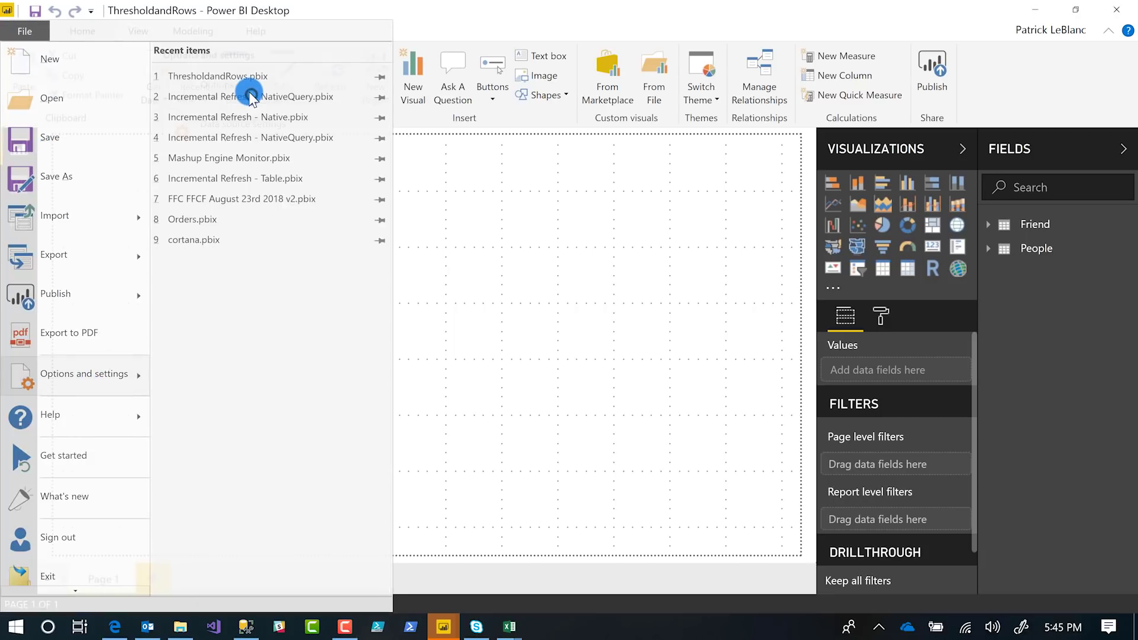
pyautogui.press('Escape')
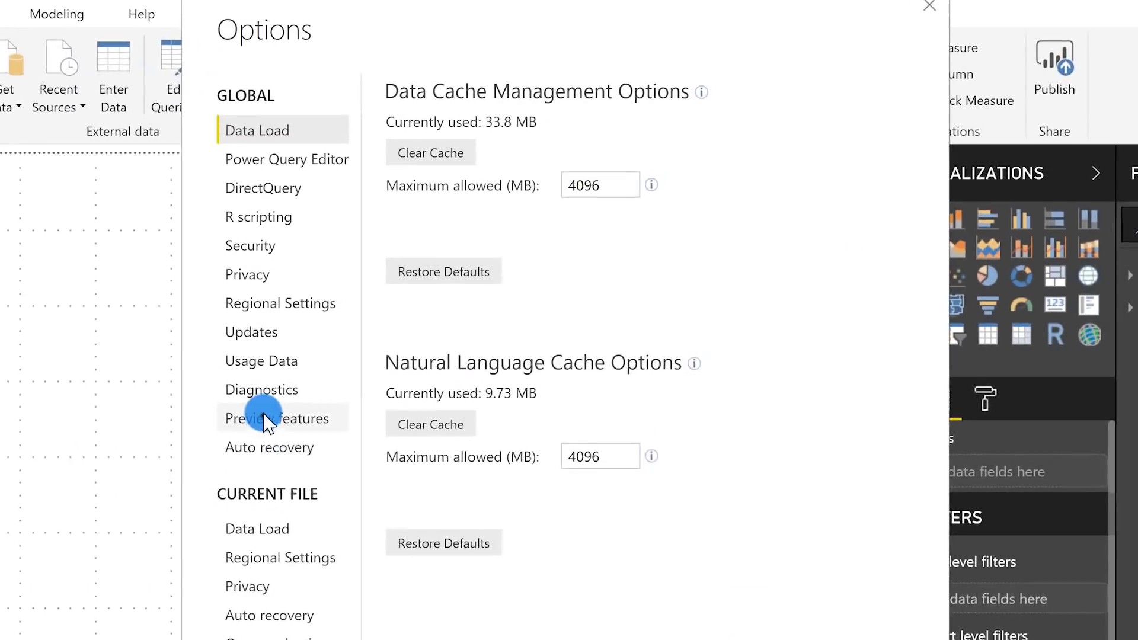
pyautogui.click(346, 330)
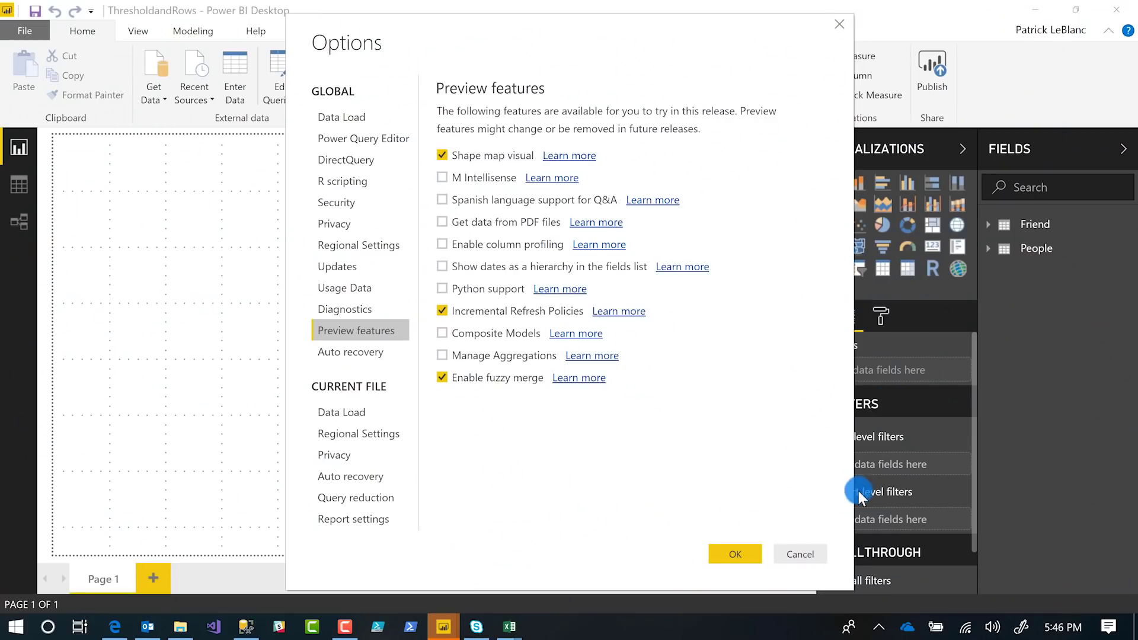
pyautogui.click(745, 553)
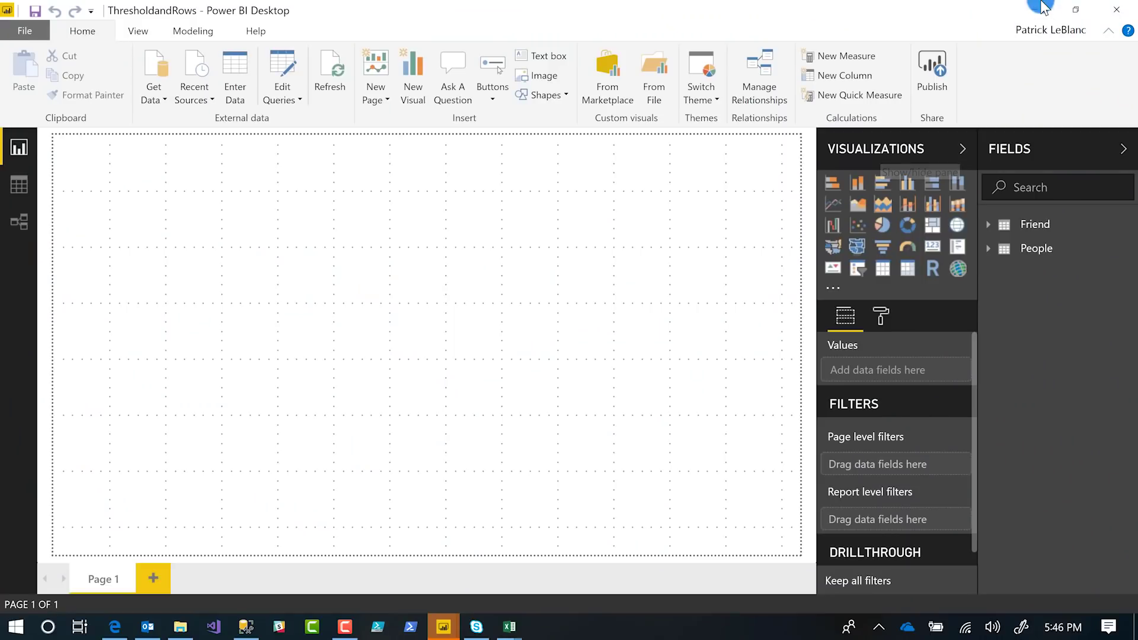
# Bring the ThresholdandRows Power Query Editor window back to the front
pyautogui.click(1043, 7)
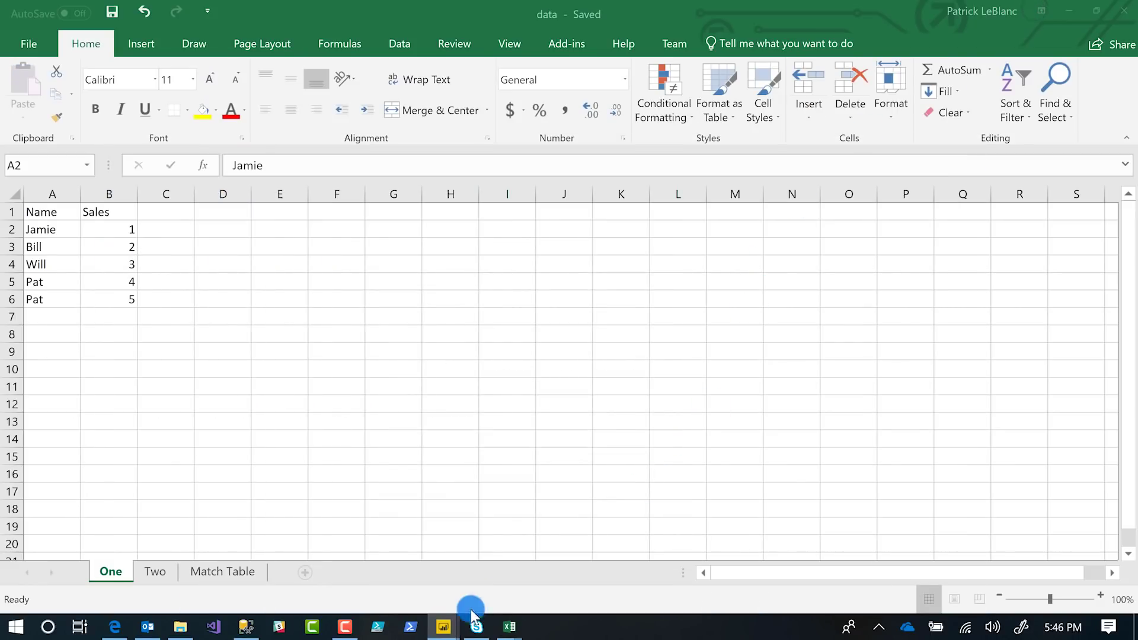
pyautogui.click(443, 632)
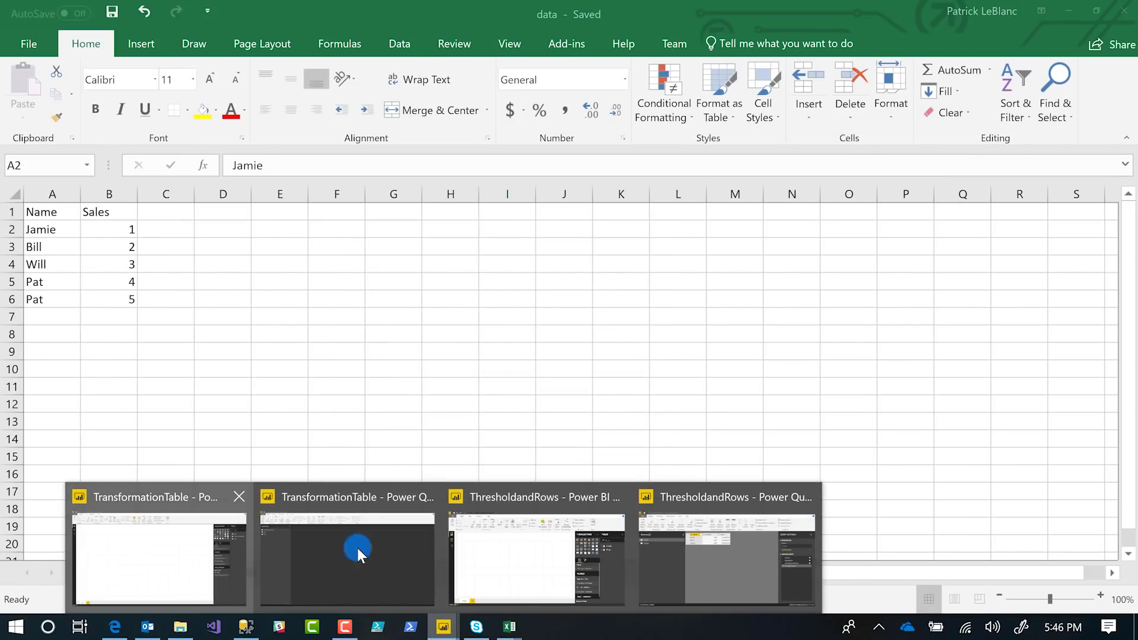
pyautogui.click(500, 550)
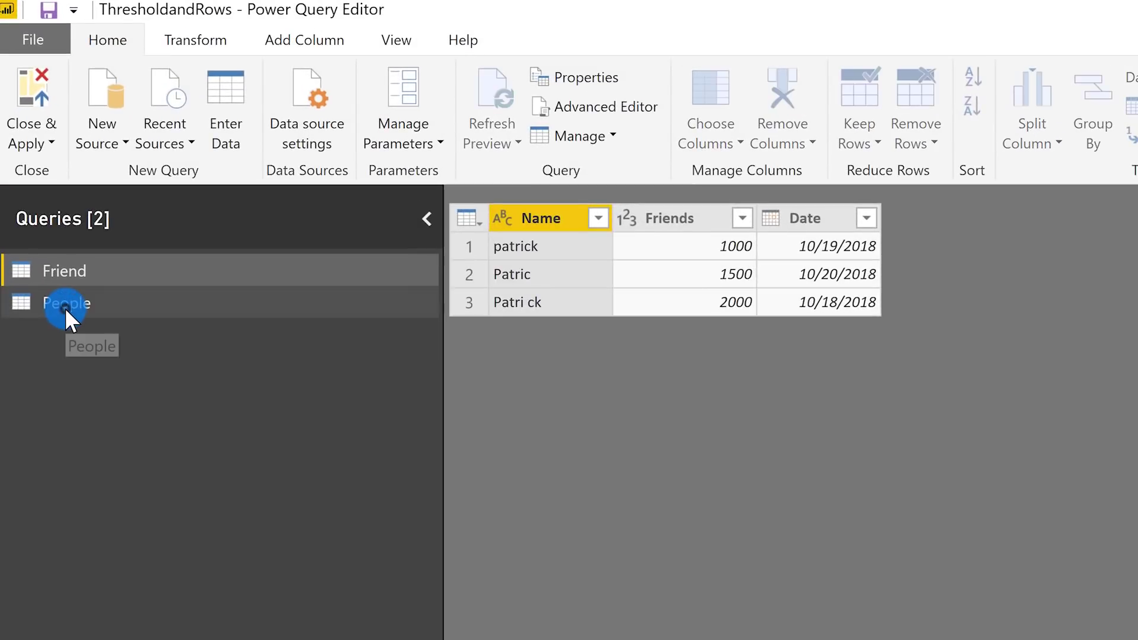
pyautogui.click(46, 210)
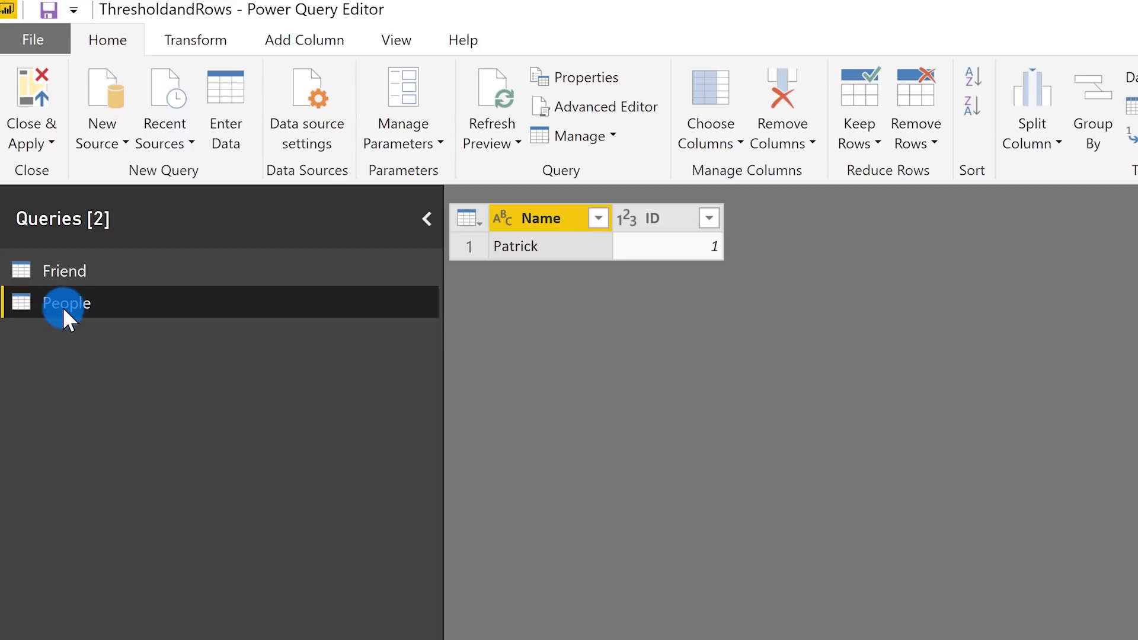
pyautogui.click(107, 266)
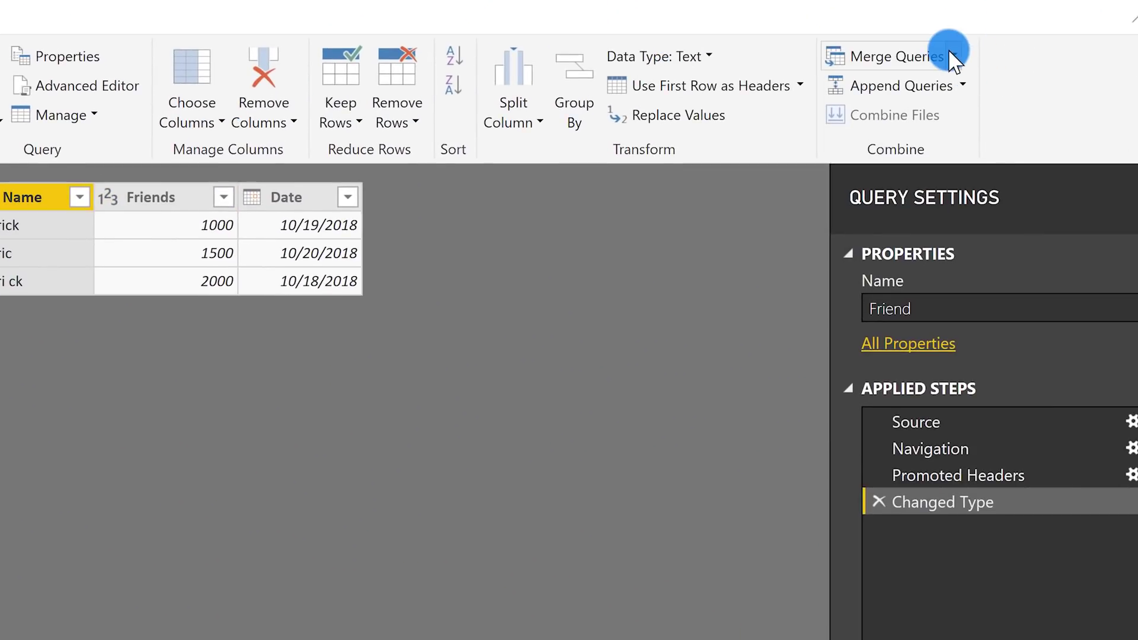
# Merge Friend with People as a new query, fuzzy-matching on their Name columns
pyautogui.click(955, 55)
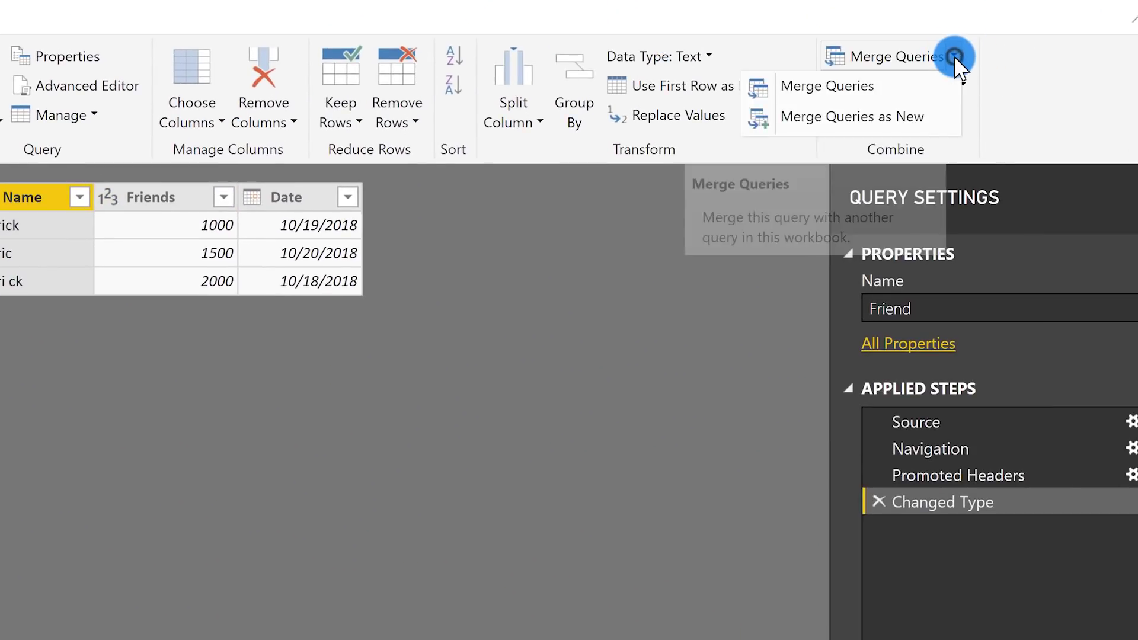
pyautogui.click(909, 121)
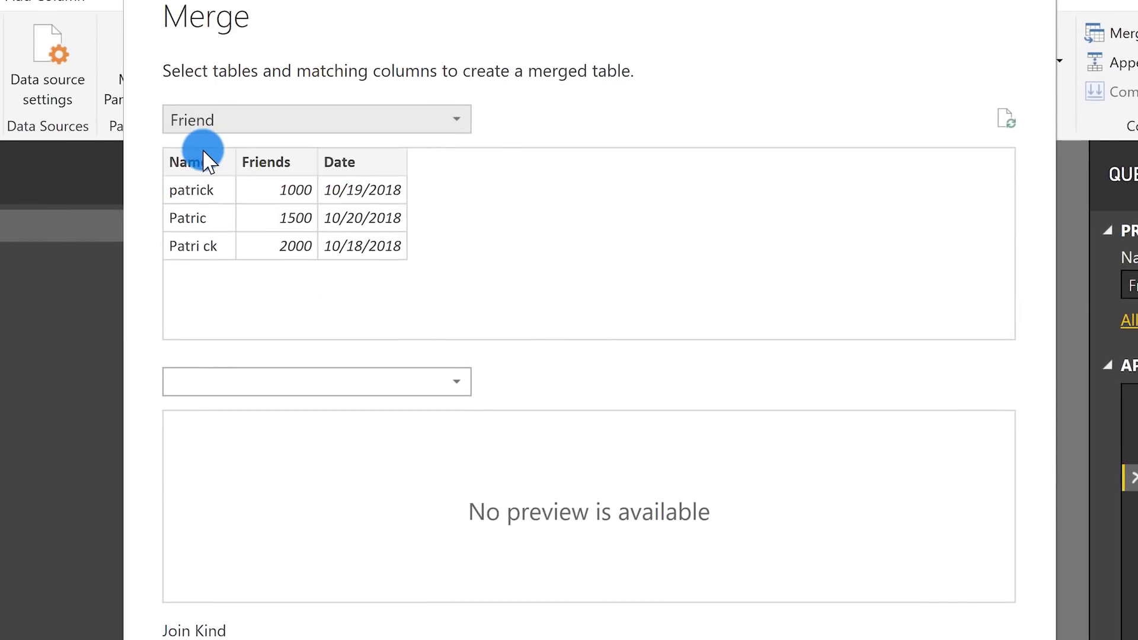
pyautogui.click(202, 157)
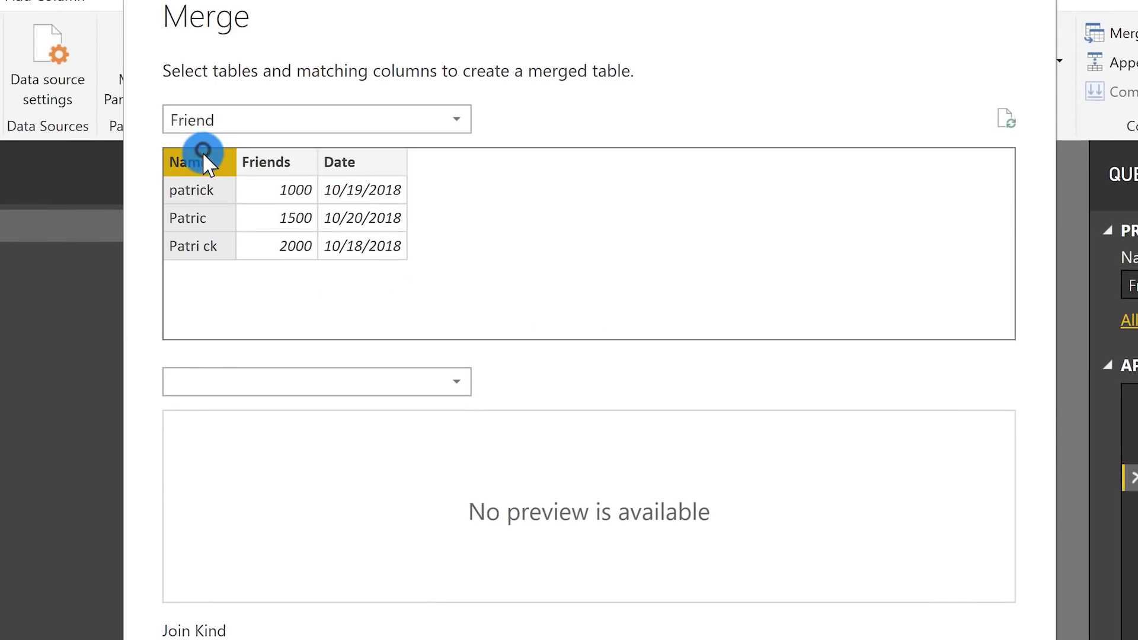
pyautogui.click(308, 377)
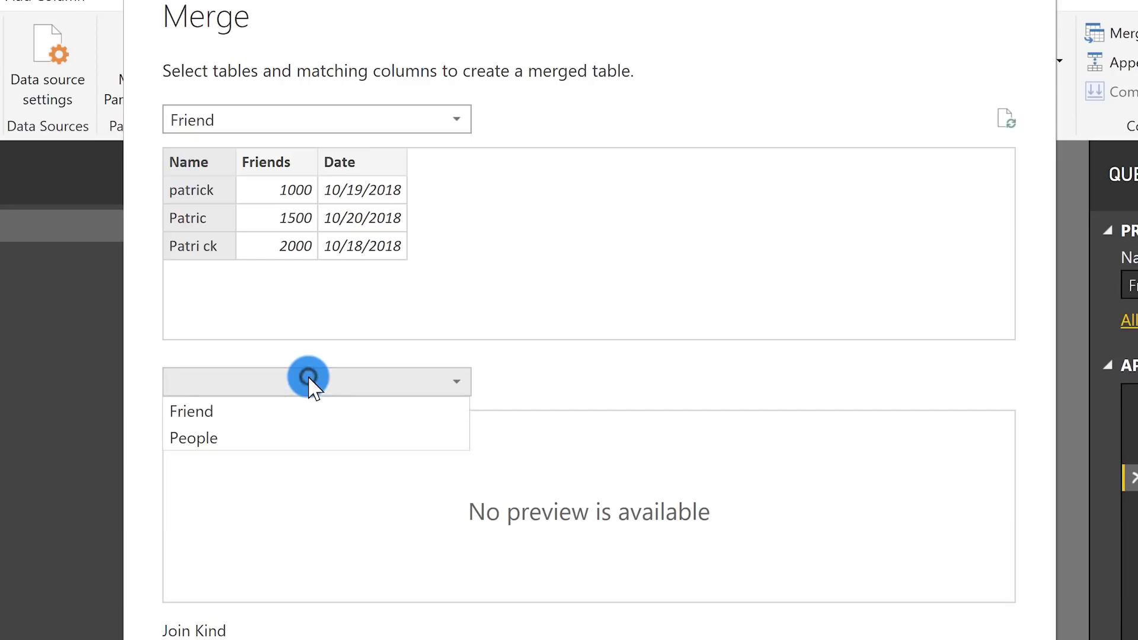
pyautogui.click(244, 436)
pyautogui.click(208, 421)
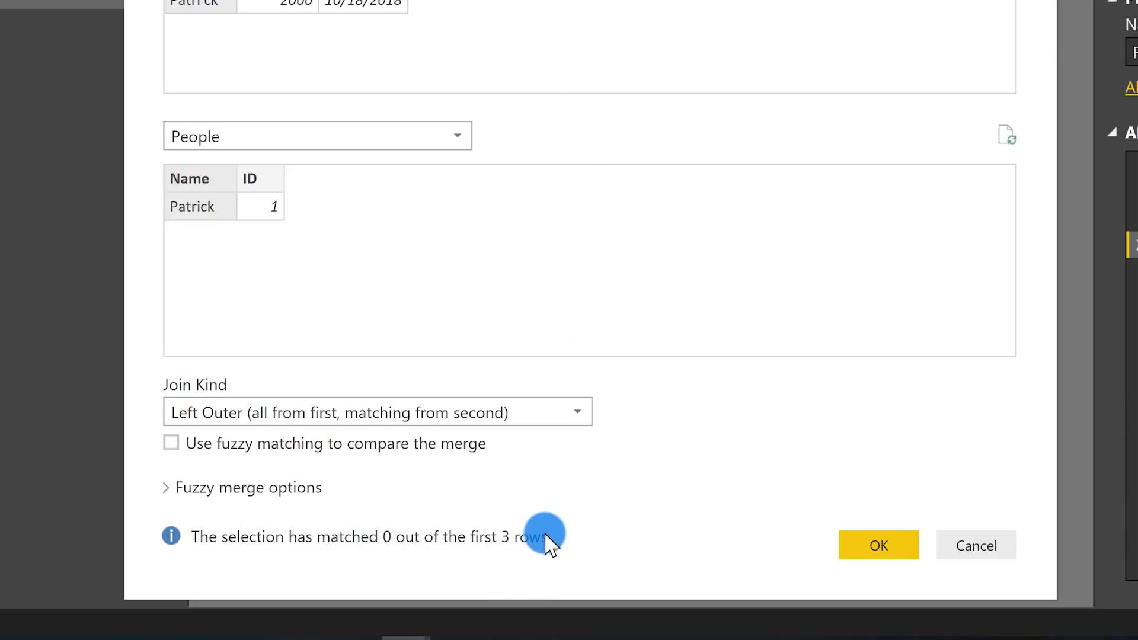
pyautogui.click(171, 443)
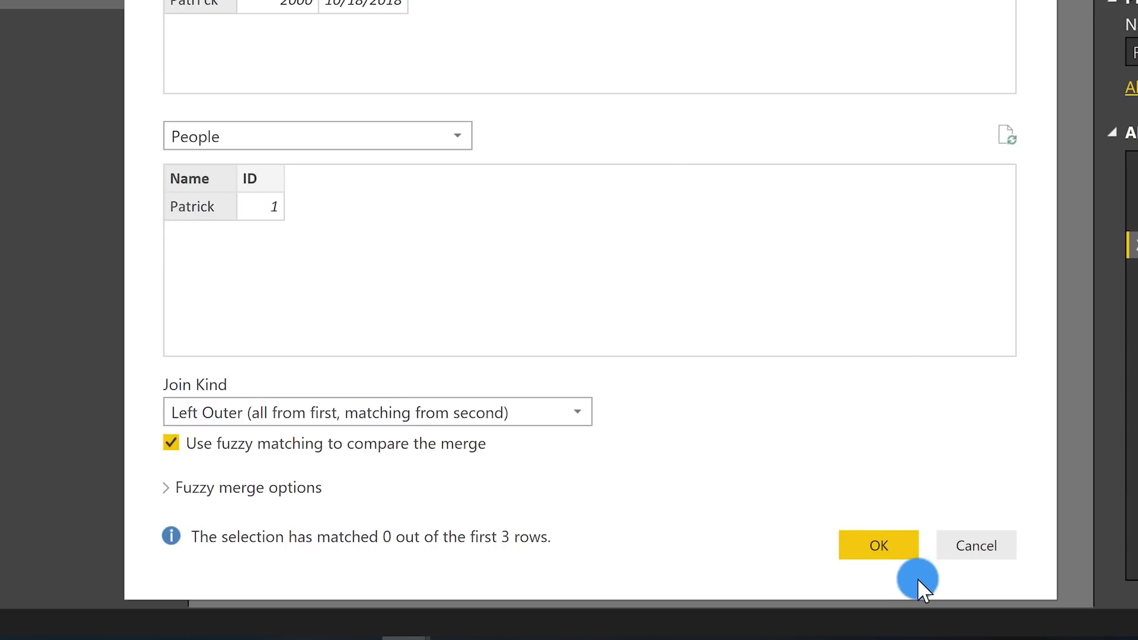
pyautogui.click(880, 545)
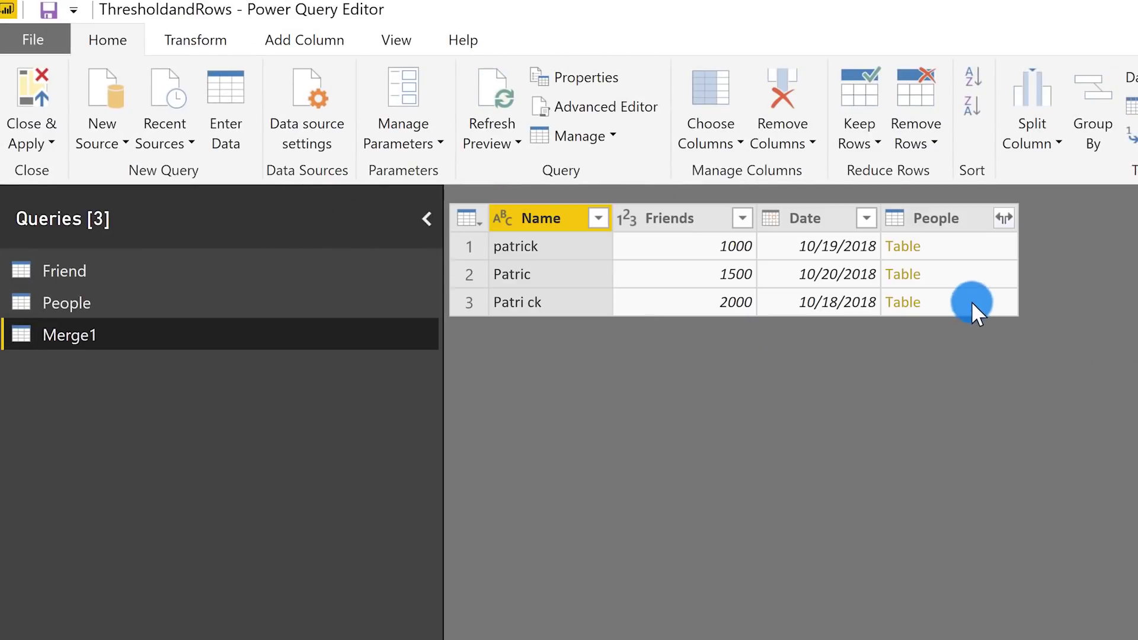
# Expand Merge1's People column into Name and ID, then select the Source step
pyautogui.click(1000, 219)
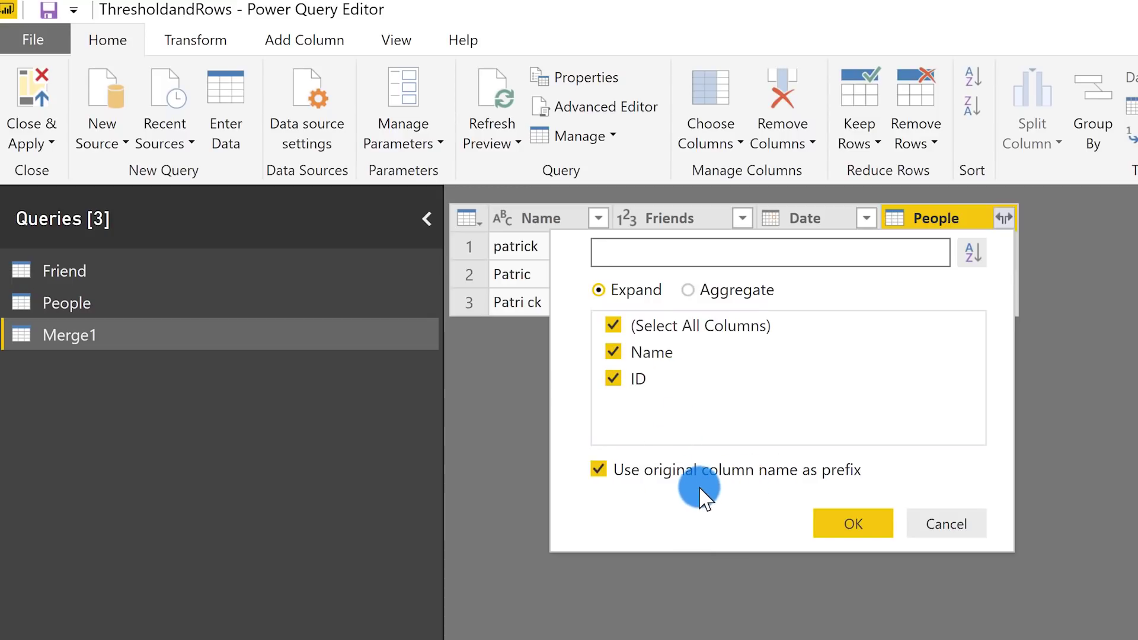
pyautogui.click(832, 515)
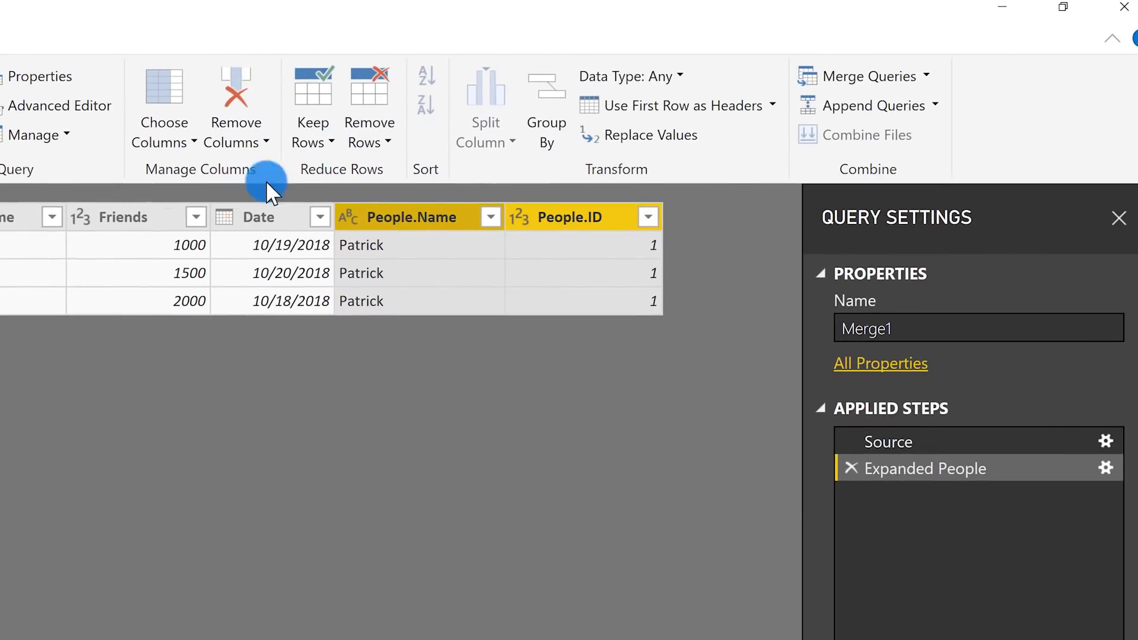
pyautogui.click(921, 439)
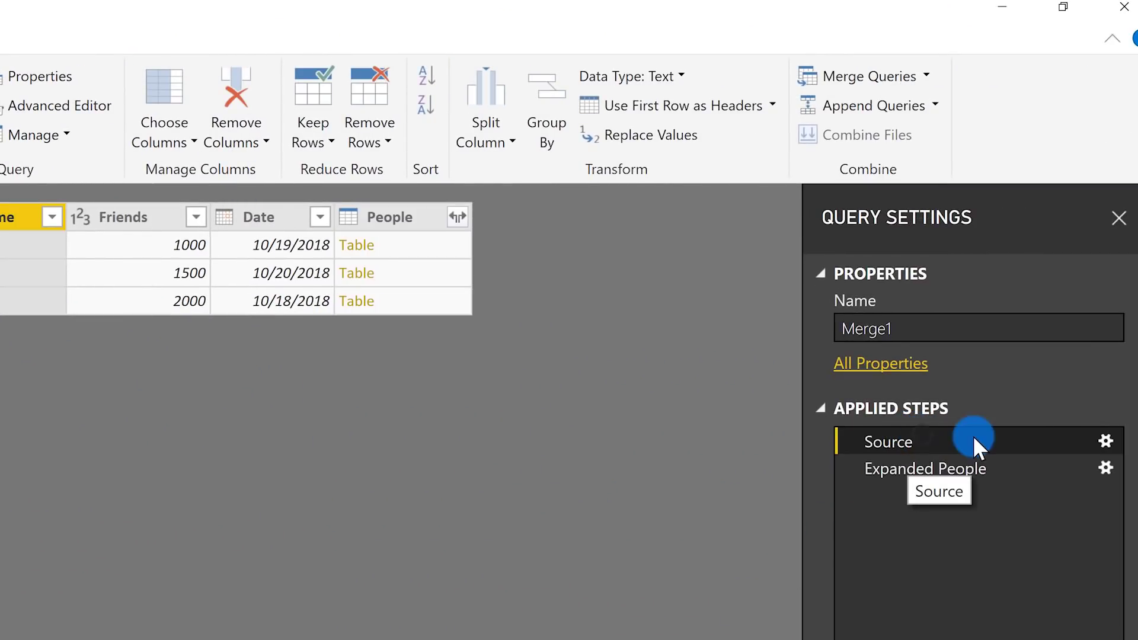
# Set the fuzzy merge similarity threshold to 0.98 in Merge1's merge settings
pyautogui.click(1104, 442)
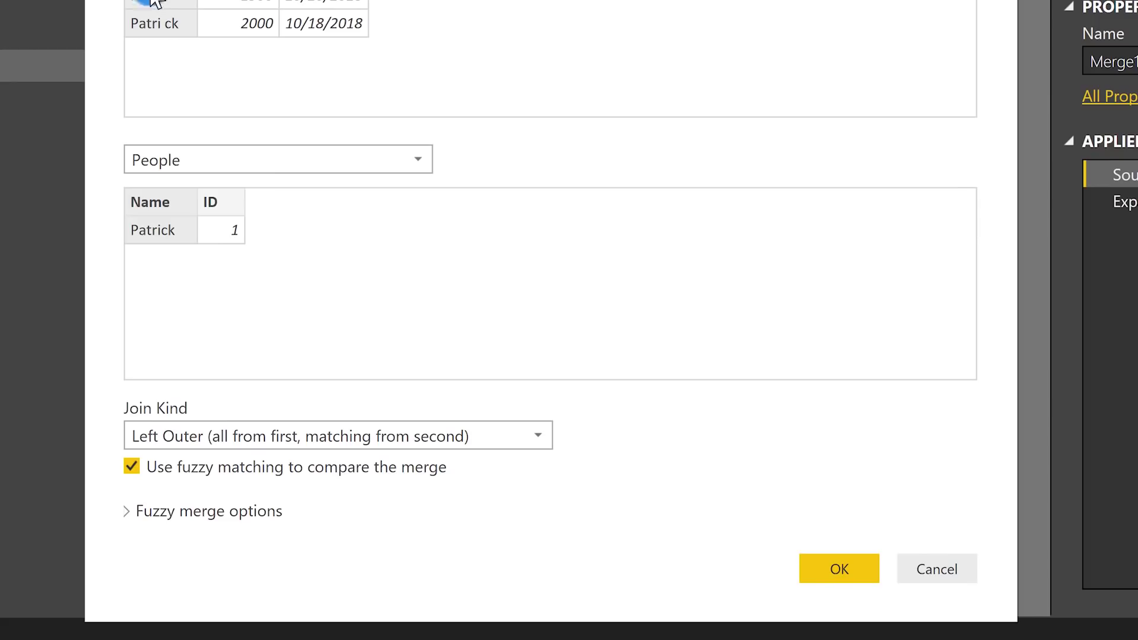
pyautogui.click(311, 438)
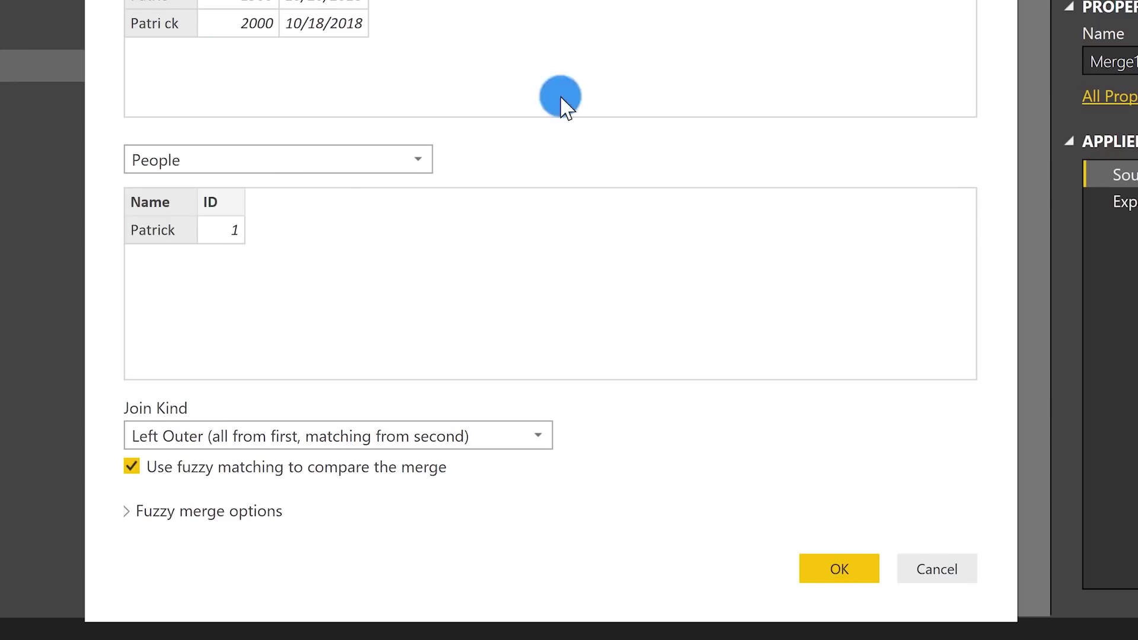
pyautogui.scroll(-1, 170, 363)
pyautogui.click(153, 504)
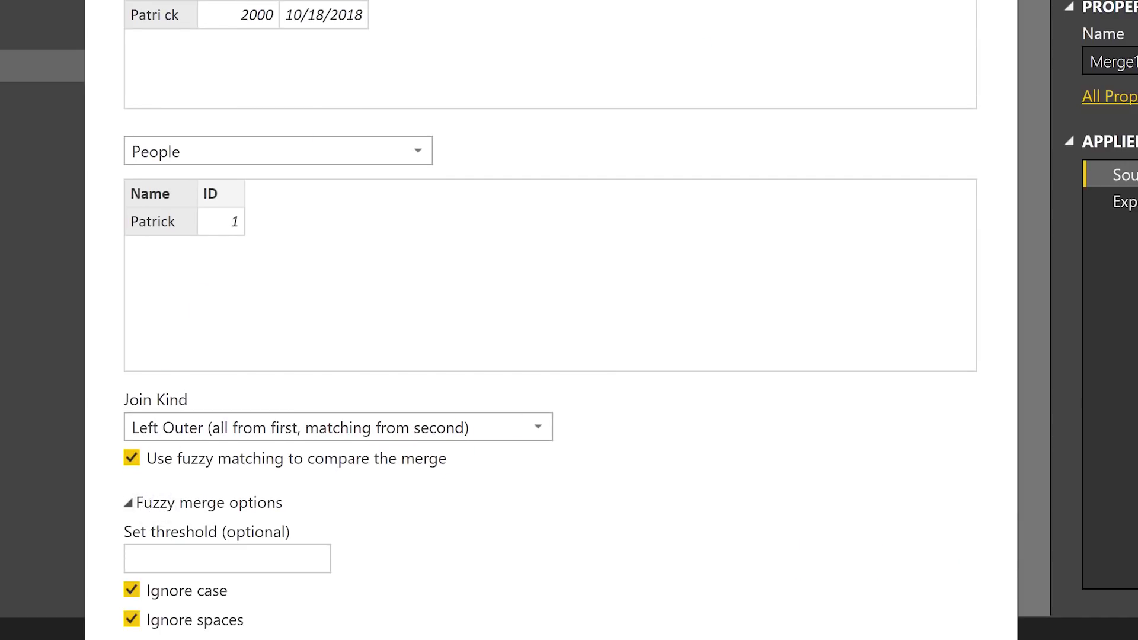
pyautogui.scroll(-1, 553, 320)
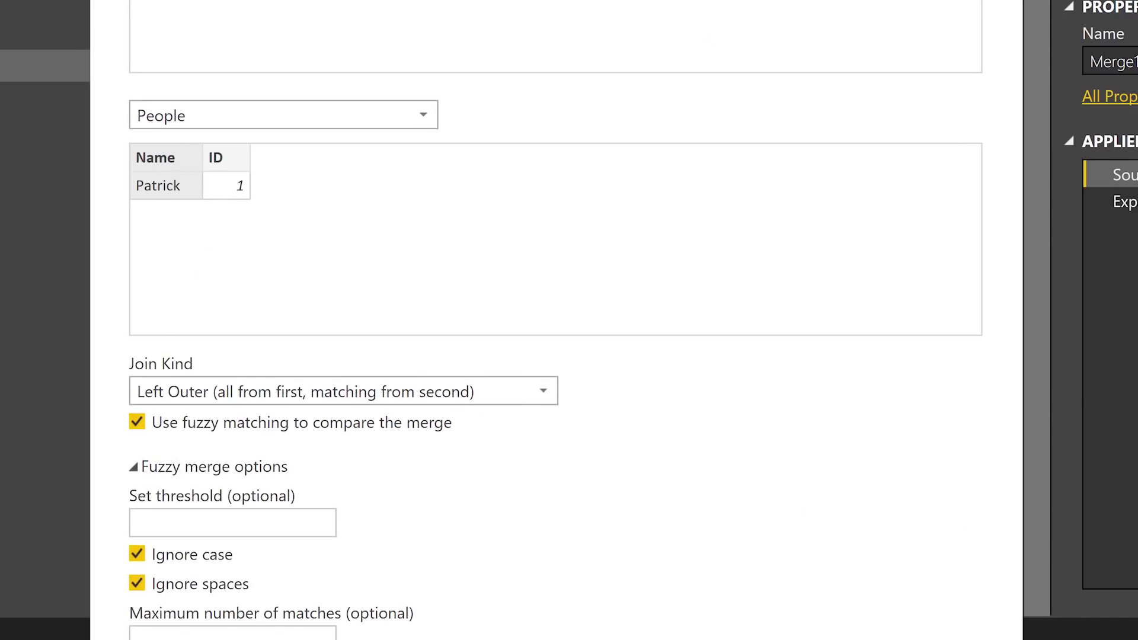
pyautogui.scroll(-2, 557, 320)
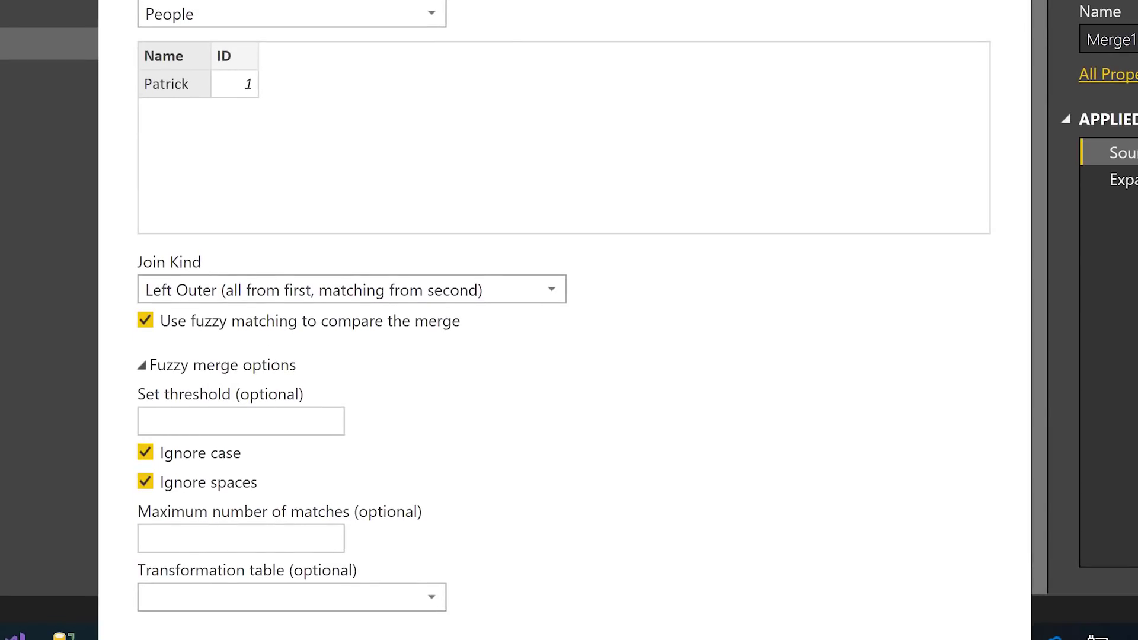
pyautogui.click(196, 430)
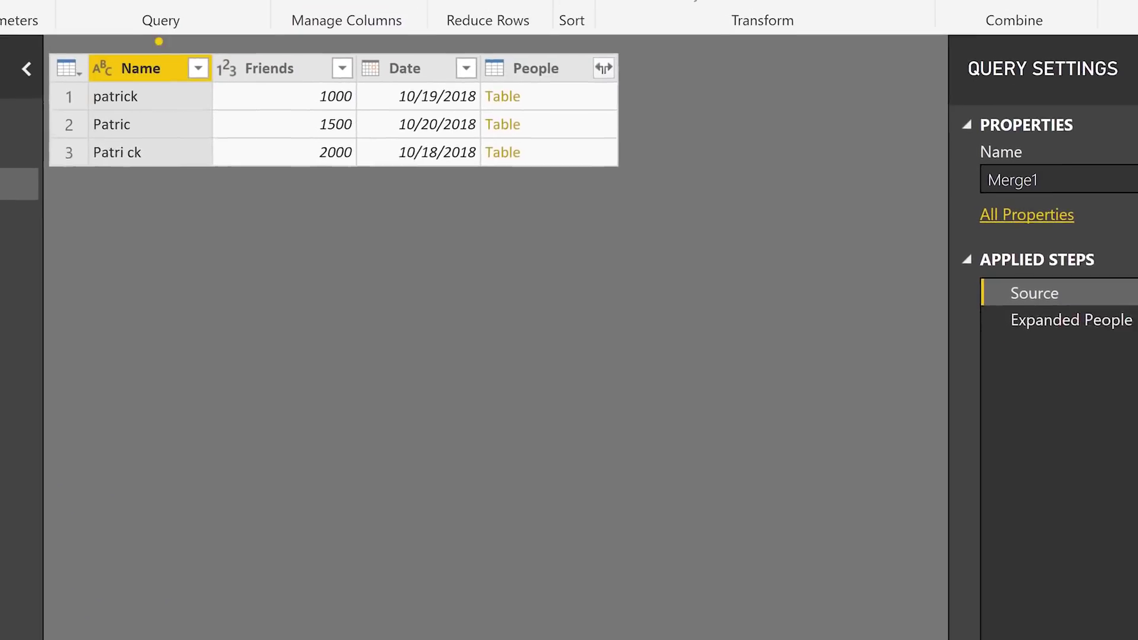
# Check the expanded matches, then turn off Ignore case in the fuzzy merge options
pyautogui.click(1052, 355)
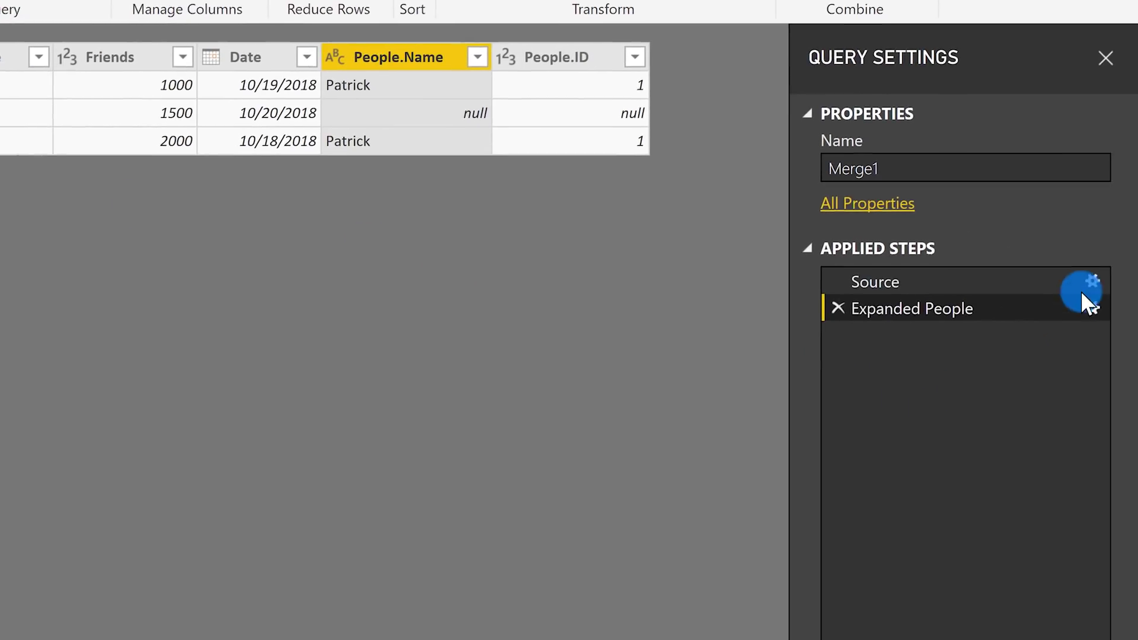
pyautogui.click(1085, 278)
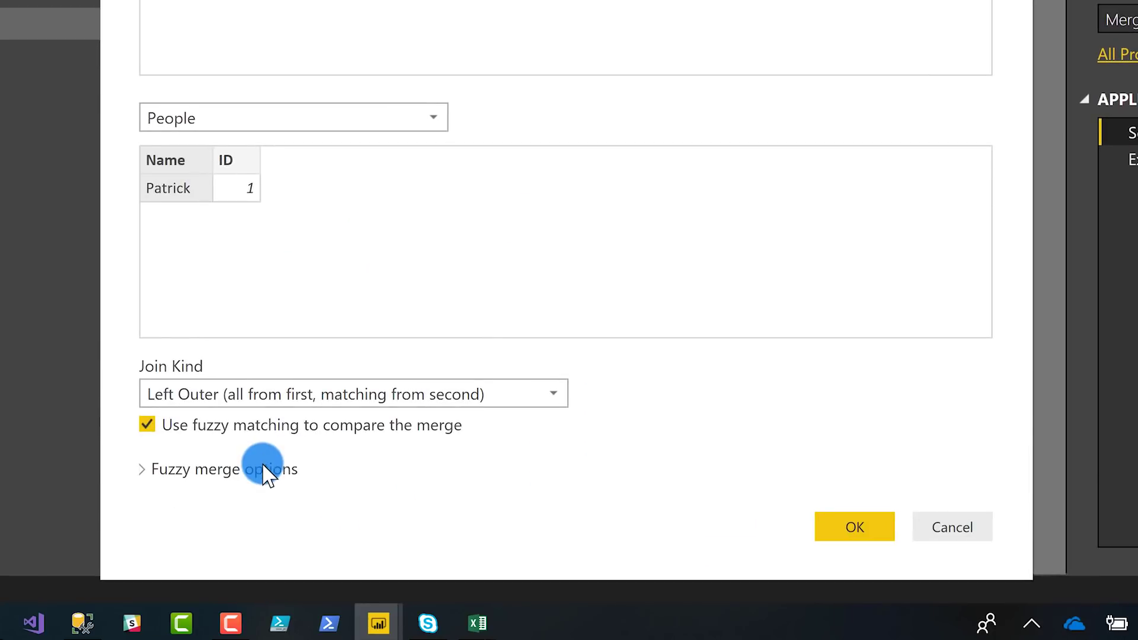
pyautogui.click(9, 618)
pyautogui.click(230, 558)
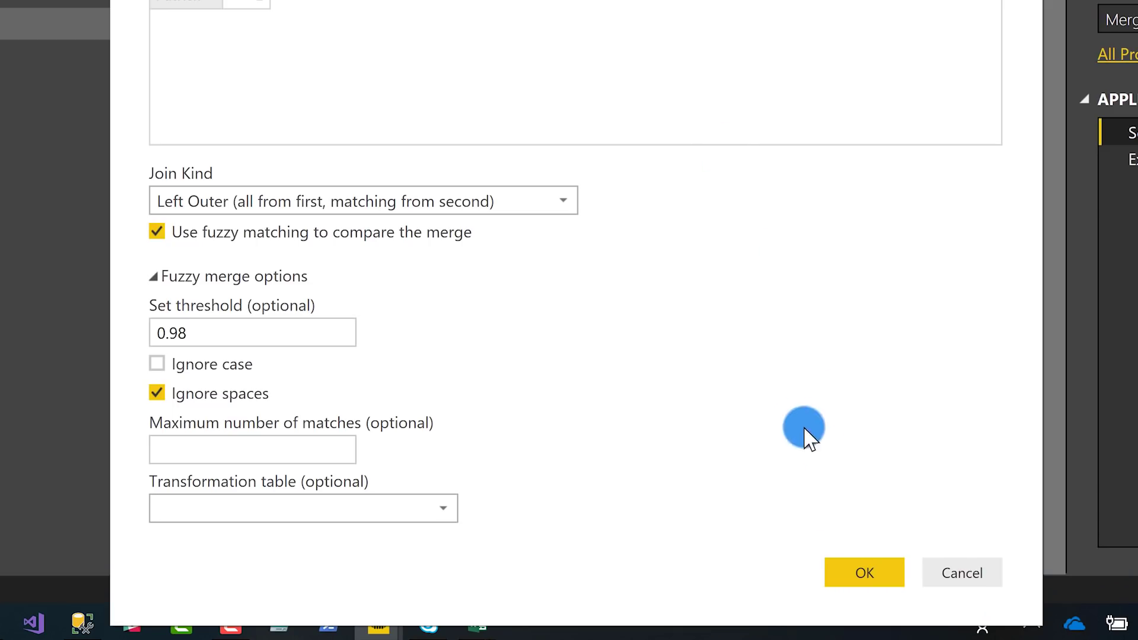
pyautogui.click(863, 573)
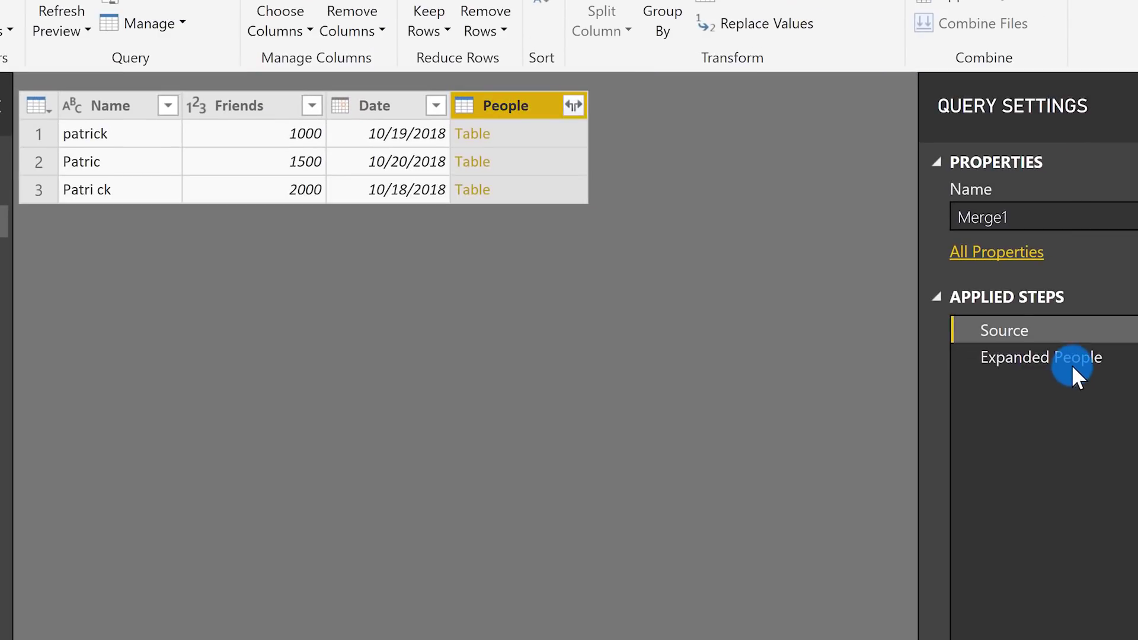
# Turn Ignore case back on and Ignore spaces off in the fuzzy merge options
pyautogui.click(1070, 359)
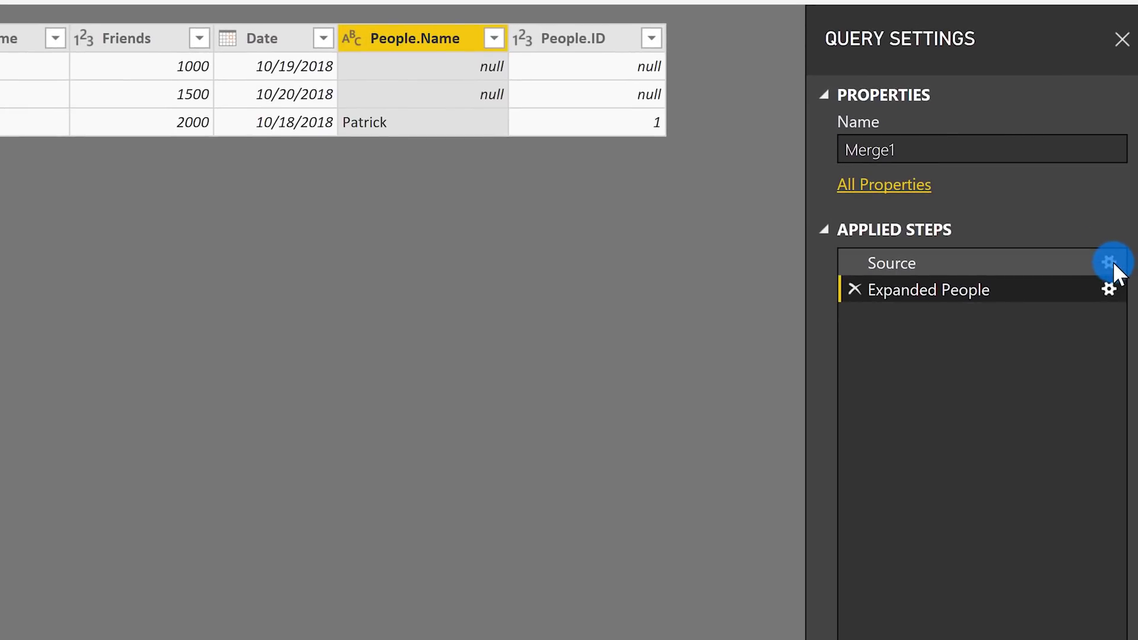
pyautogui.click(1112, 263)
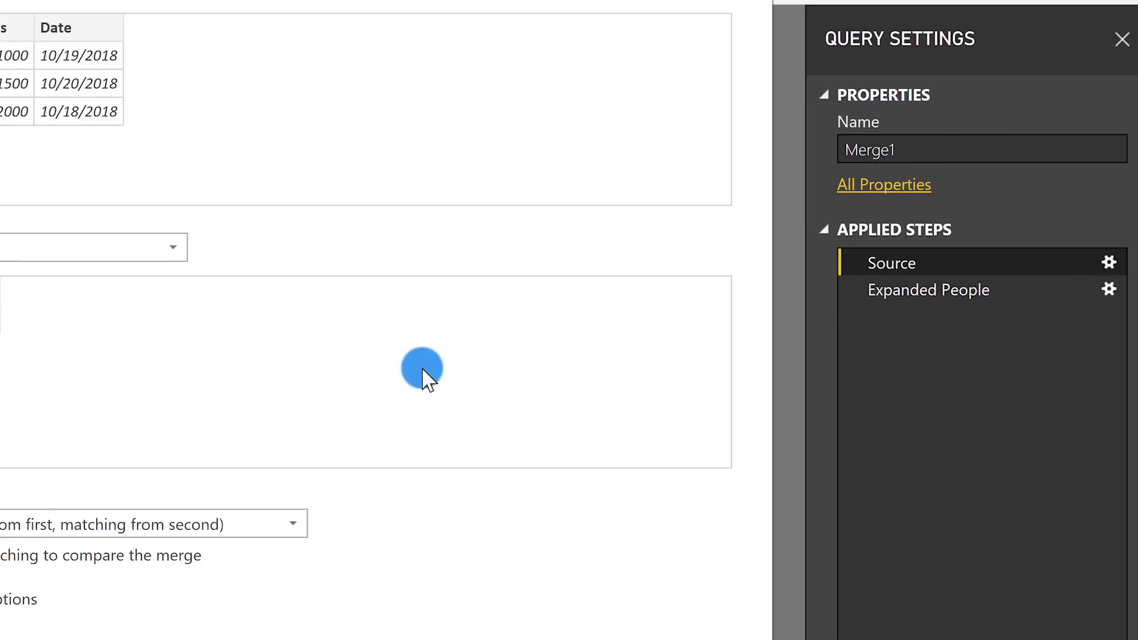
pyautogui.click(120, 472)
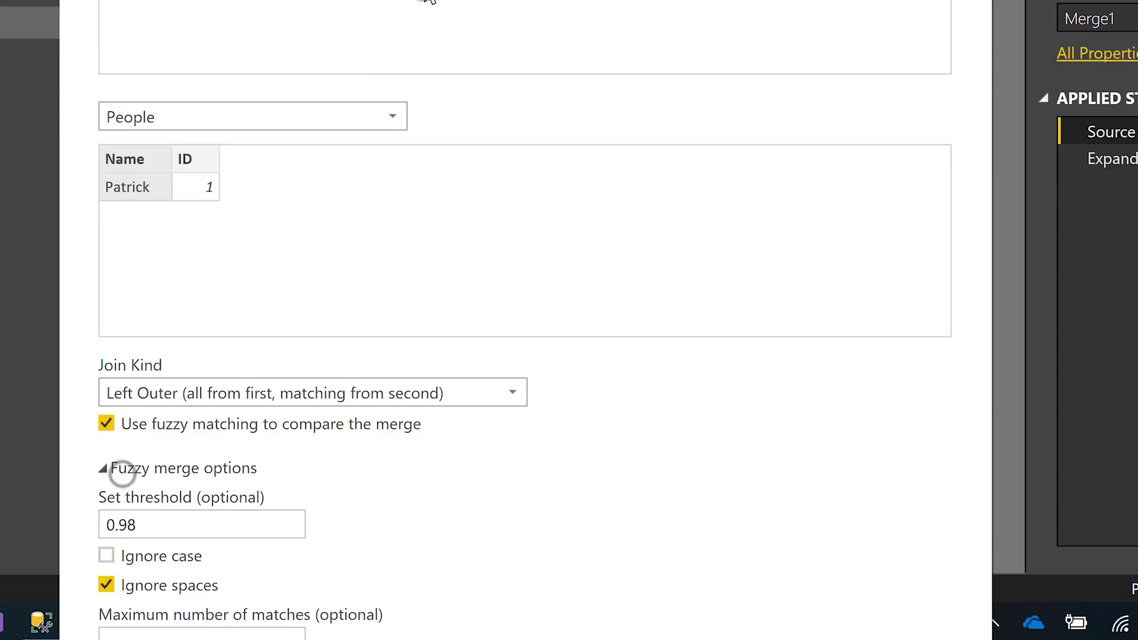
pyautogui.click(211, 434)
pyautogui.click(205, 464)
pyautogui.click(811, 631)
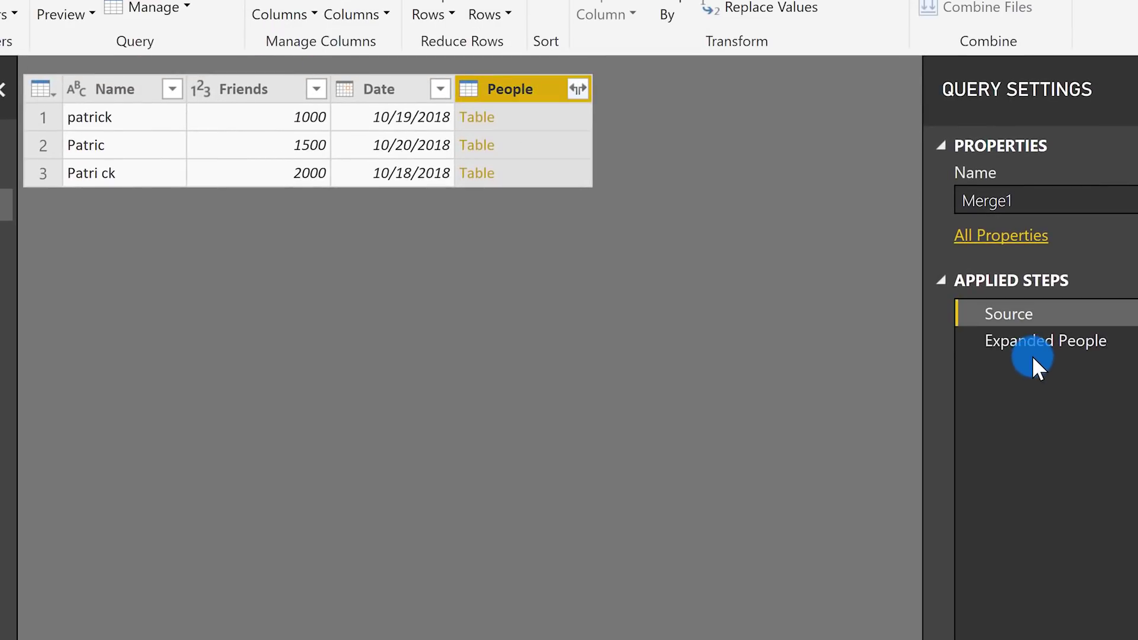
# Inspect the matches, including row 2's null, then reopen the fuzzy merge options
pyautogui.click(1126, 164)
pyautogui.click(576, 145)
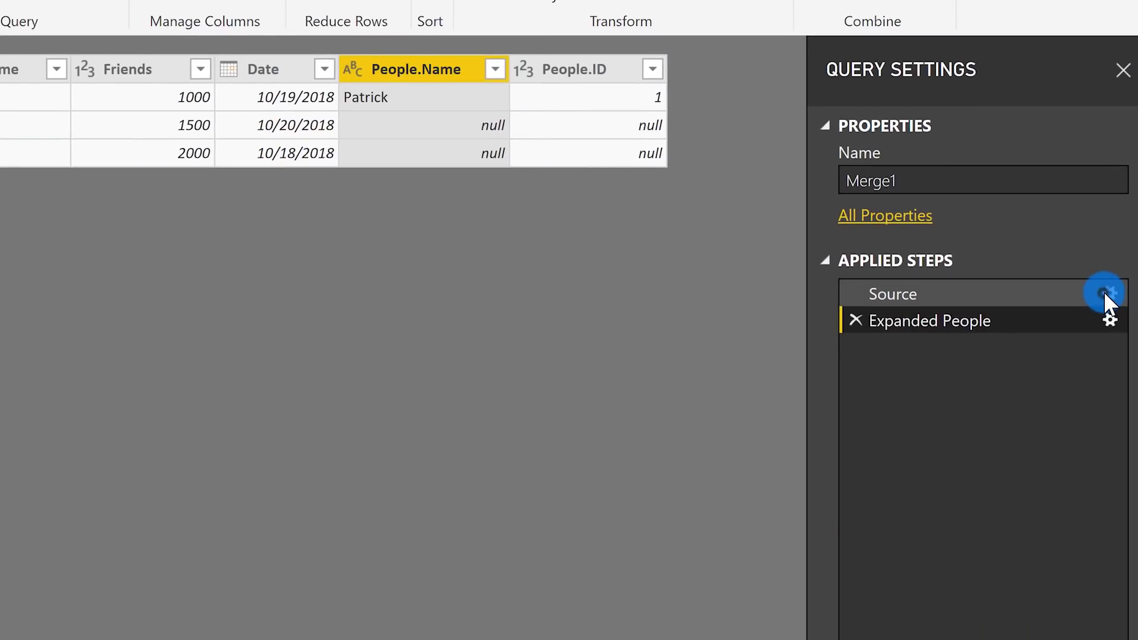
pyautogui.click(1104, 291)
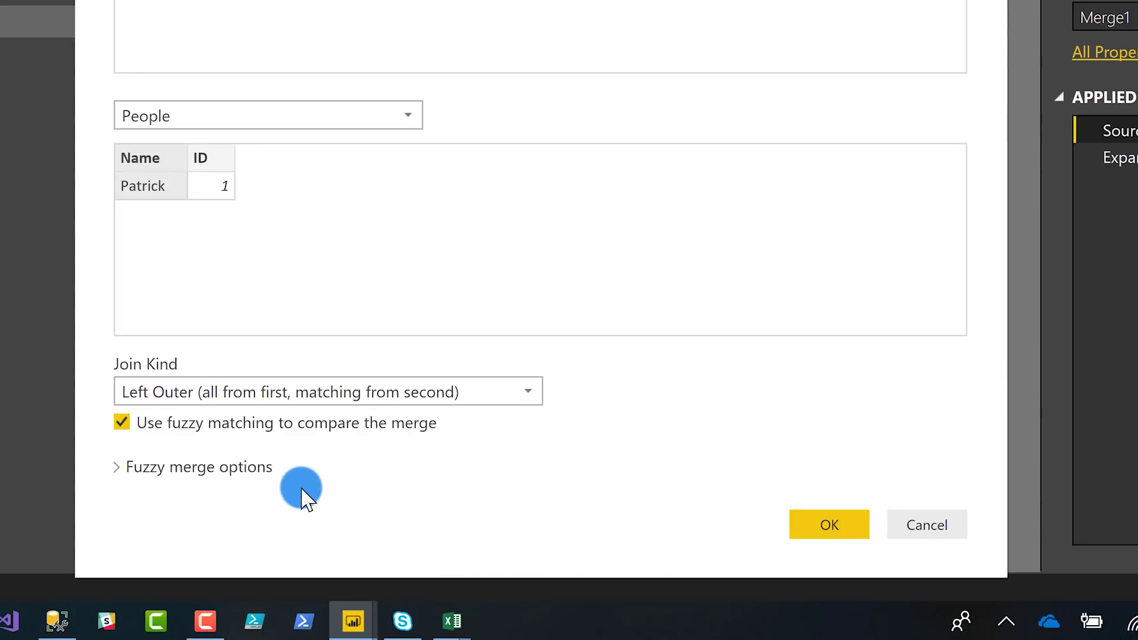
pyautogui.click(230, 466)
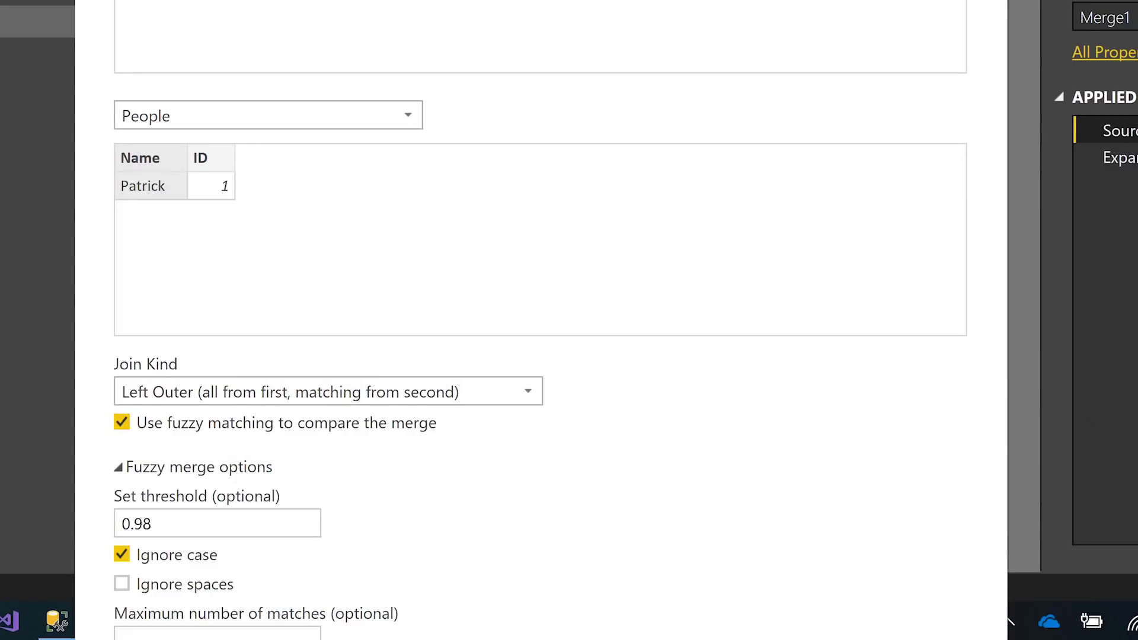
# Cancel the Merge dialog and close Power Query Editor without applying changes
pyautogui.scroll(-3, 540, 321)
pyautogui.click(362, 588)
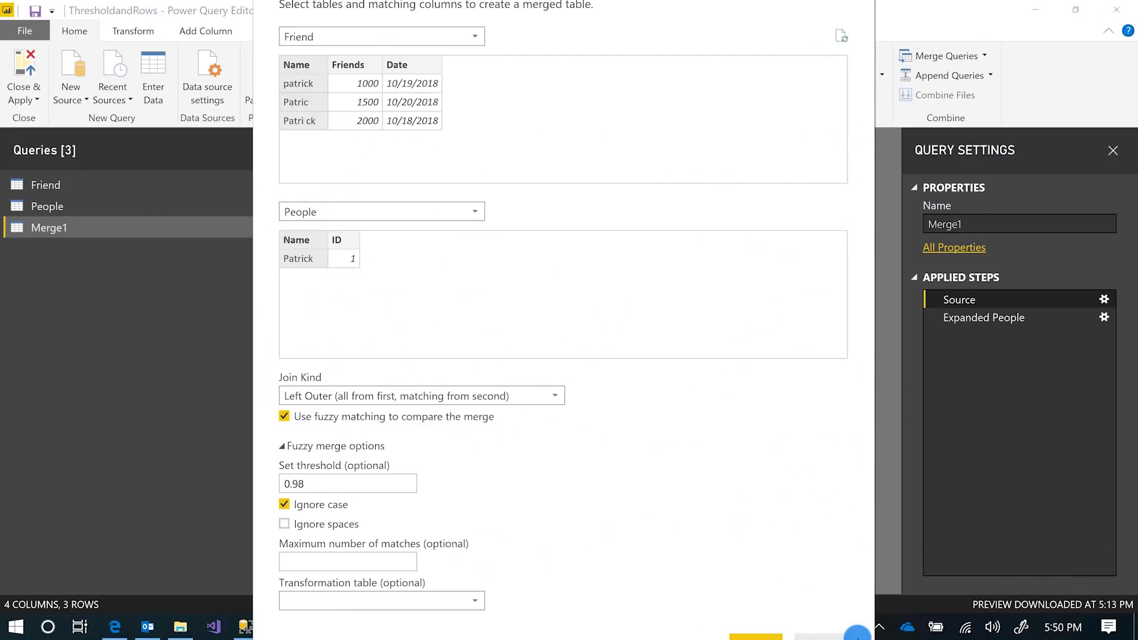
pyautogui.click(819, 636)
pyautogui.click(1110, 20)
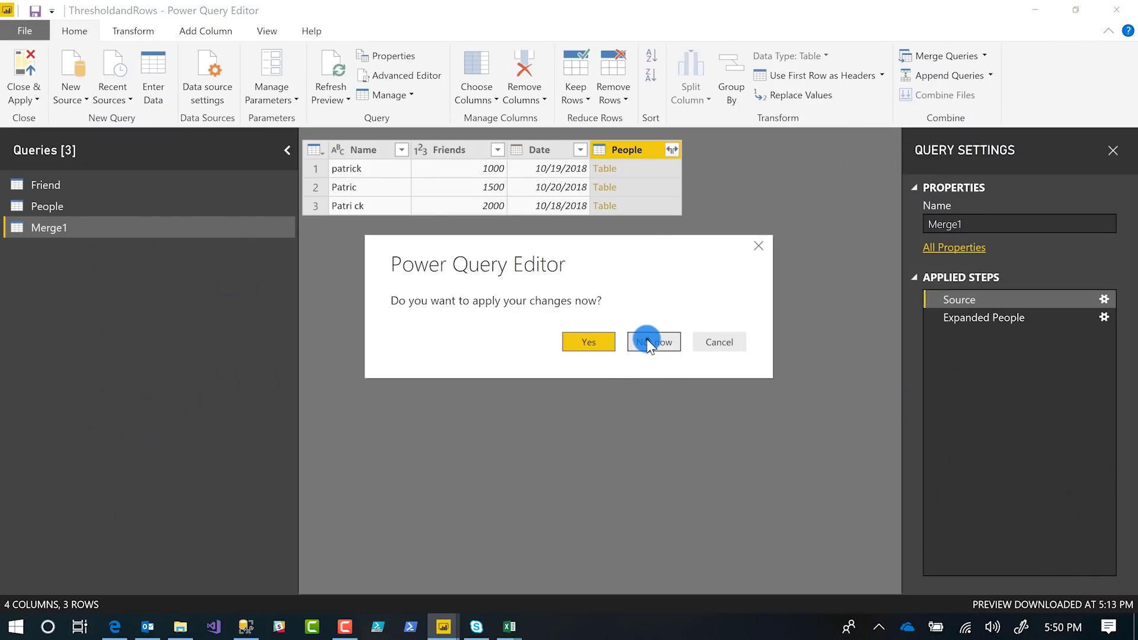
pyautogui.click(648, 342)
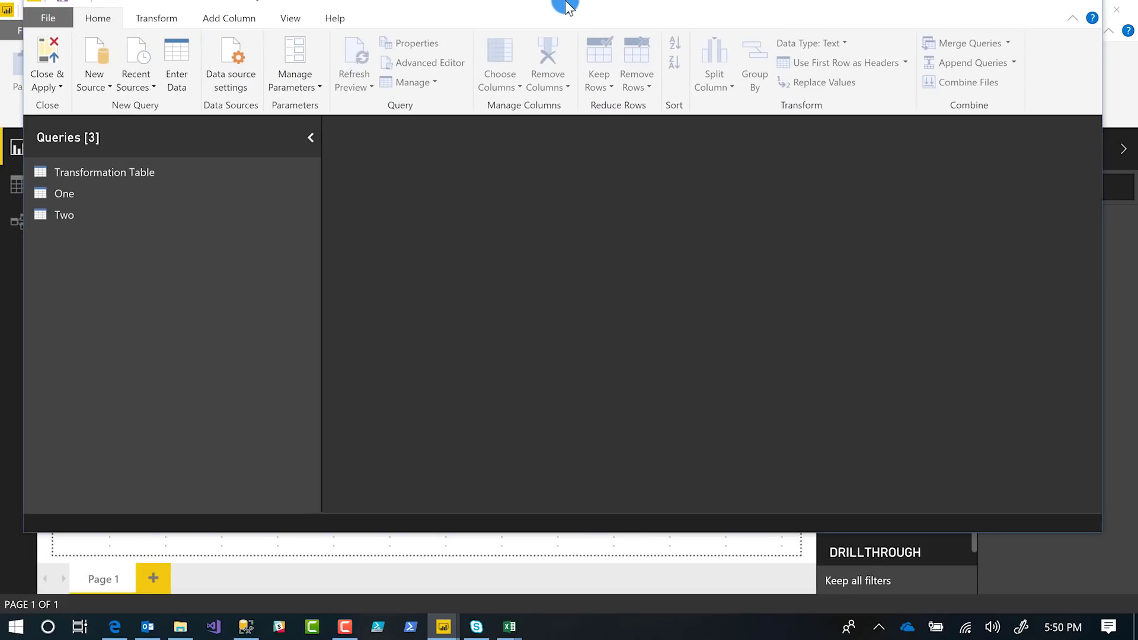
# Compare the nicknames and Sales in query One with the full names in query Two
pyautogui.moveTo(566, 7); pyautogui.dragTo(608, 66)
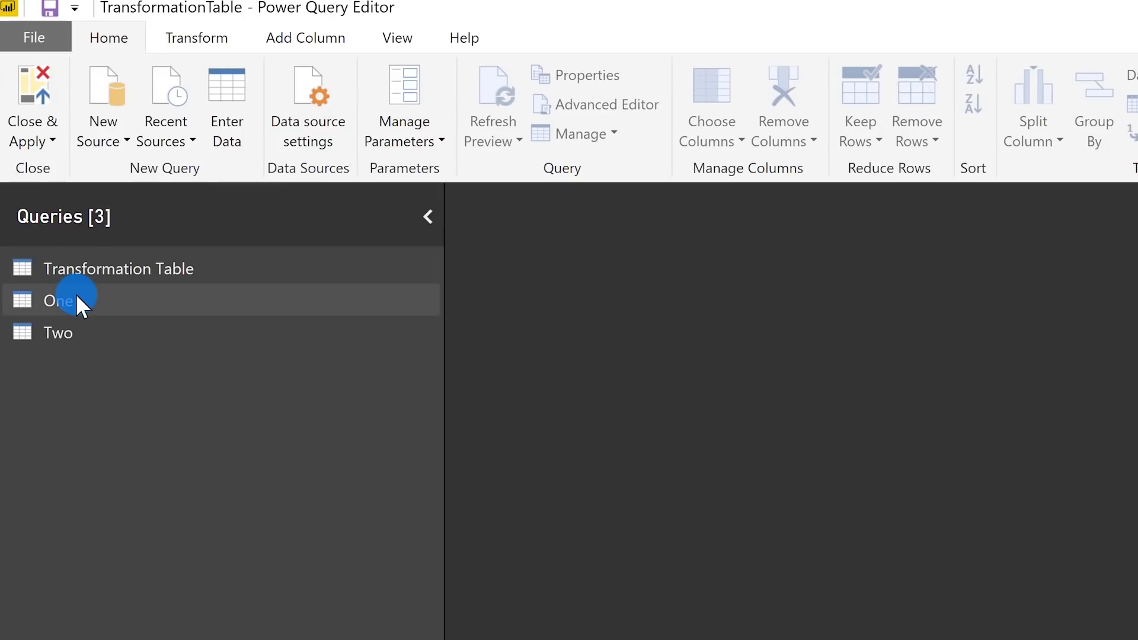
pyautogui.click(76, 299)
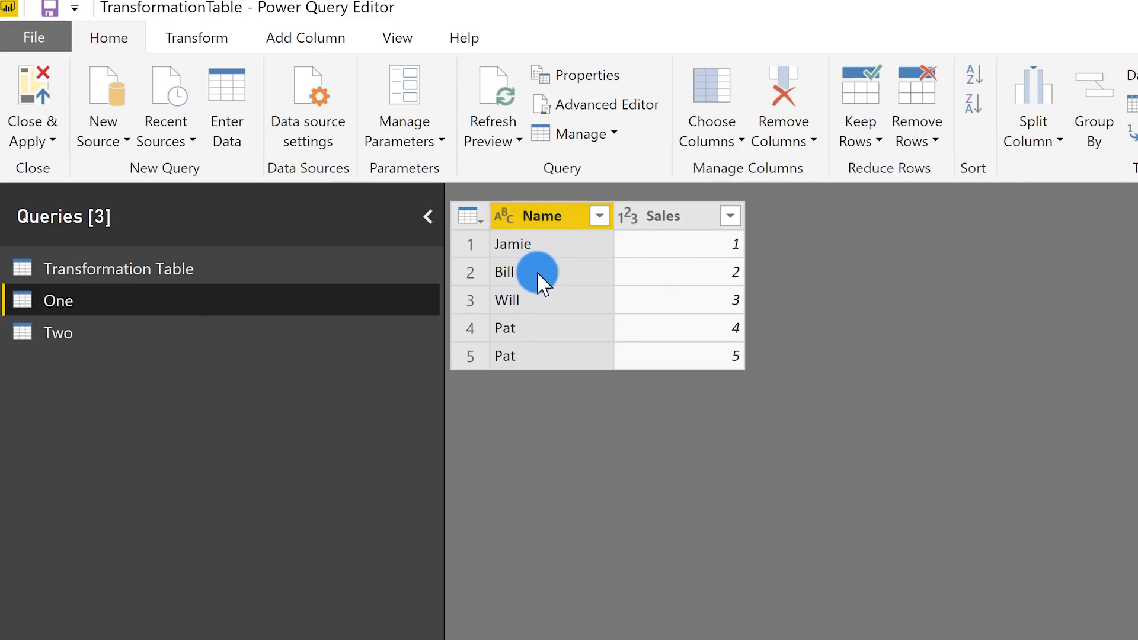
pyautogui.click(125, 330)
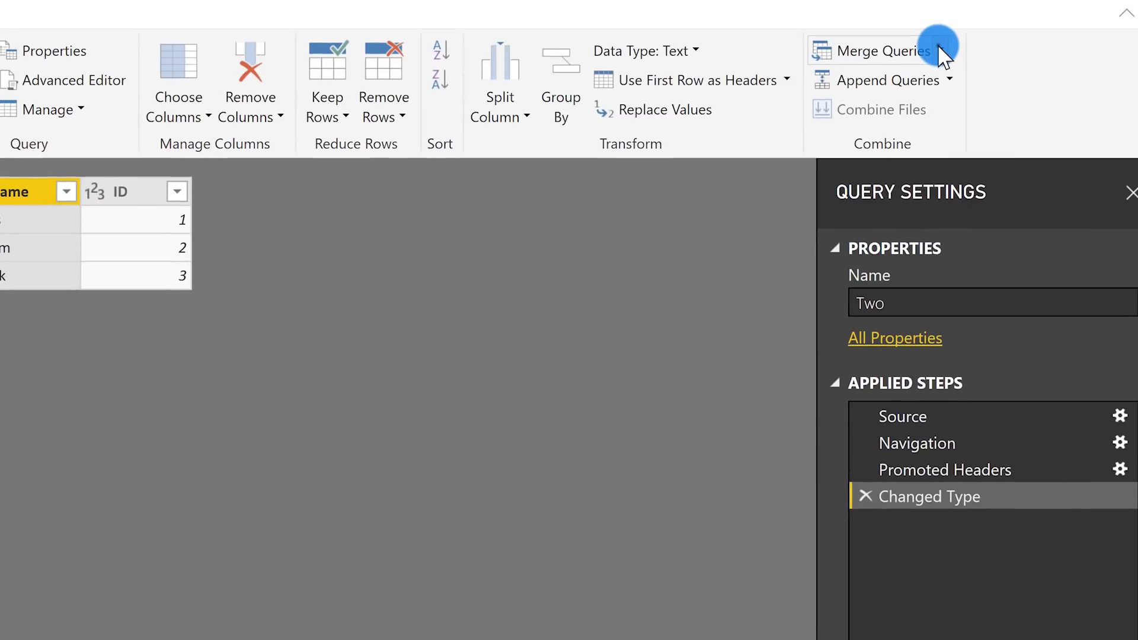
pyautogui.click(940, 46)
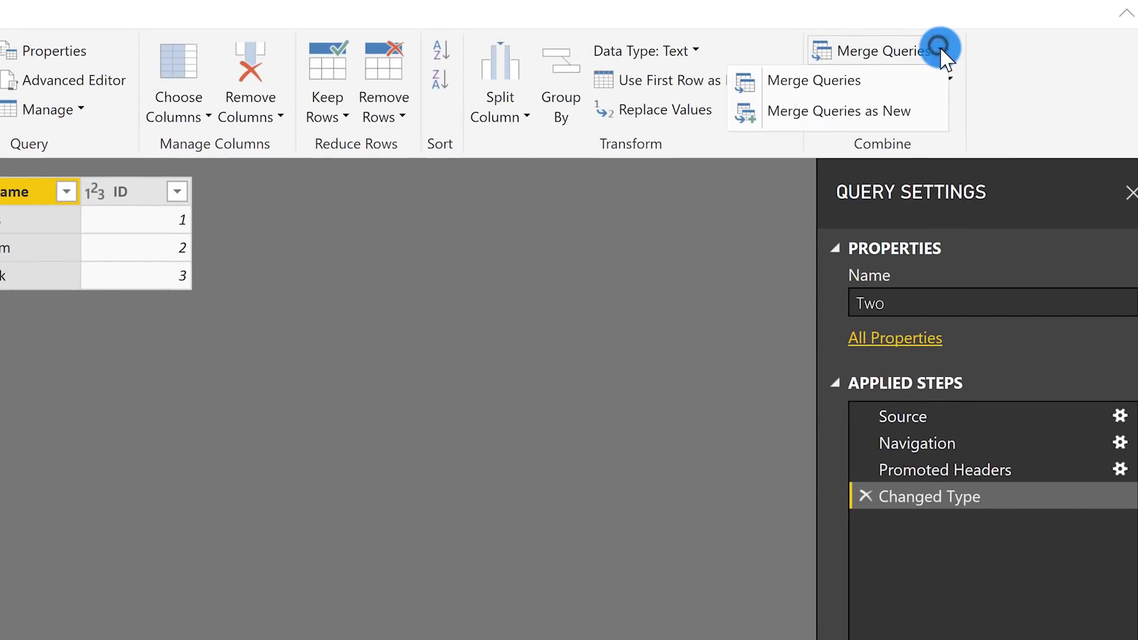
# Merge Two with One as new query Merge1, fuzzy-matching on the Name columns
pyautogui.click(897, 109)
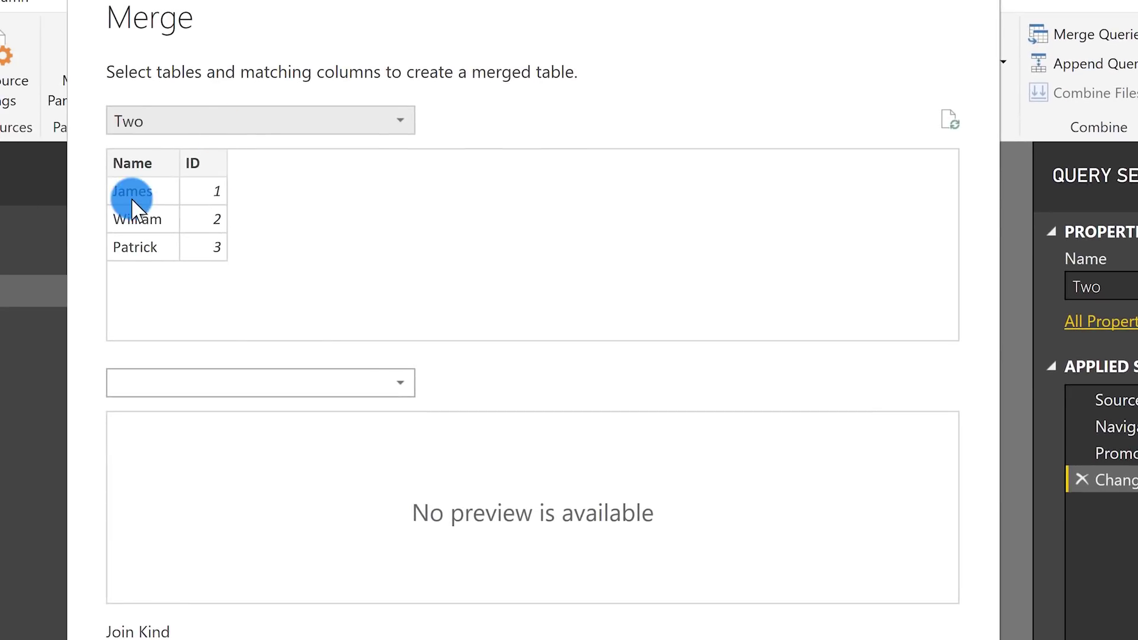
pyautogui.click(138, 160)
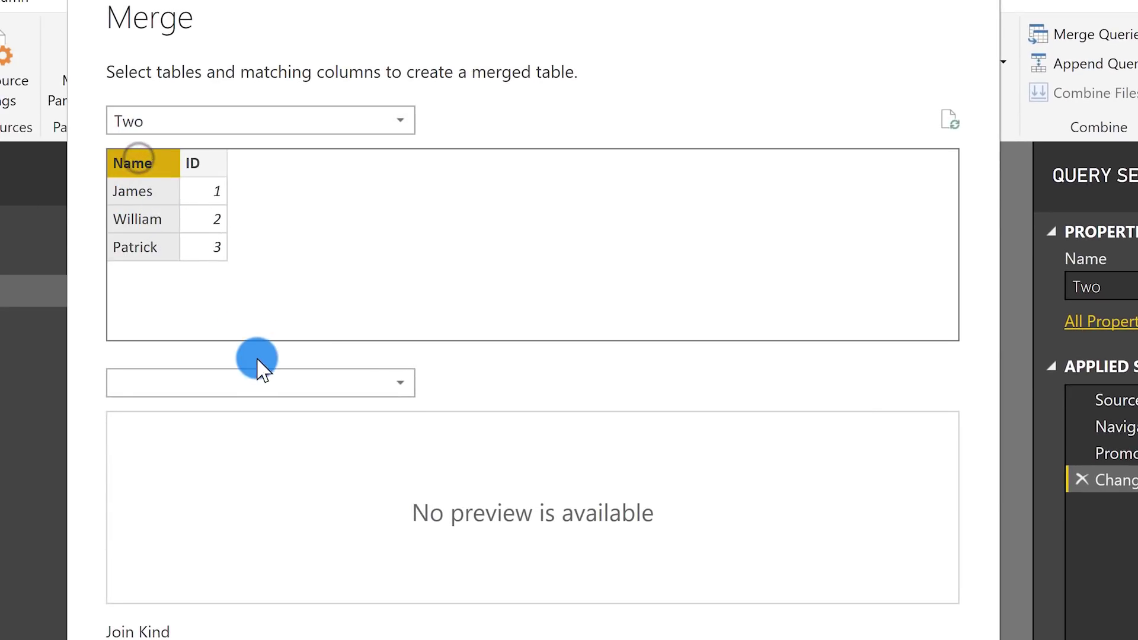
pyautogui.click(256, 375)
pyautogui.click(184, 406)
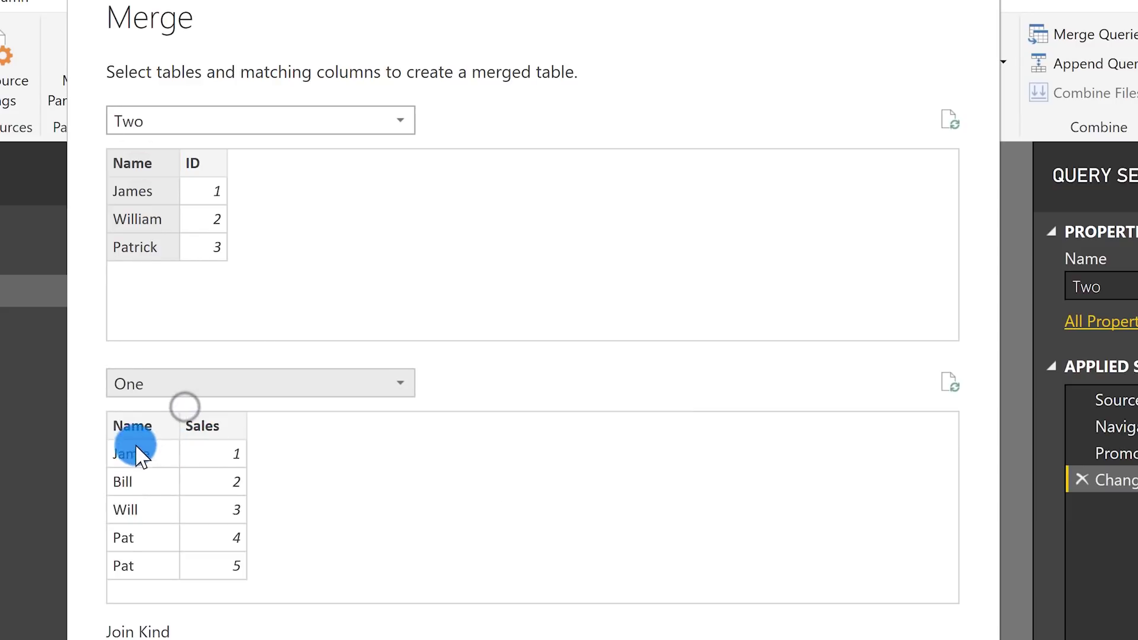
pyautogui.click(139, 423)
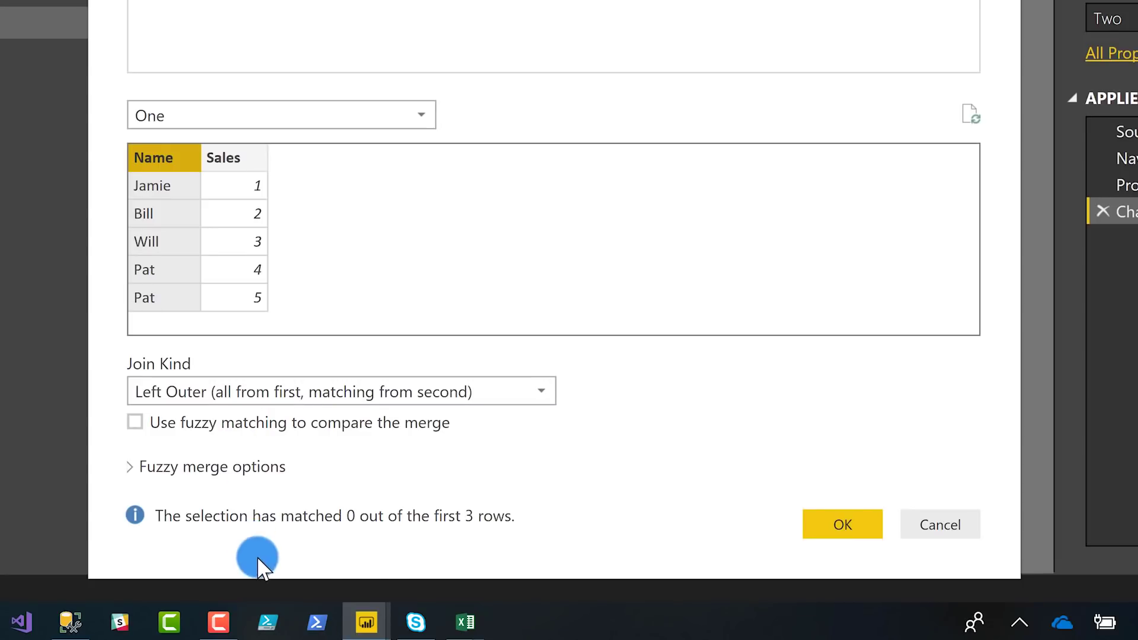
pyautogui.click(138, 422)
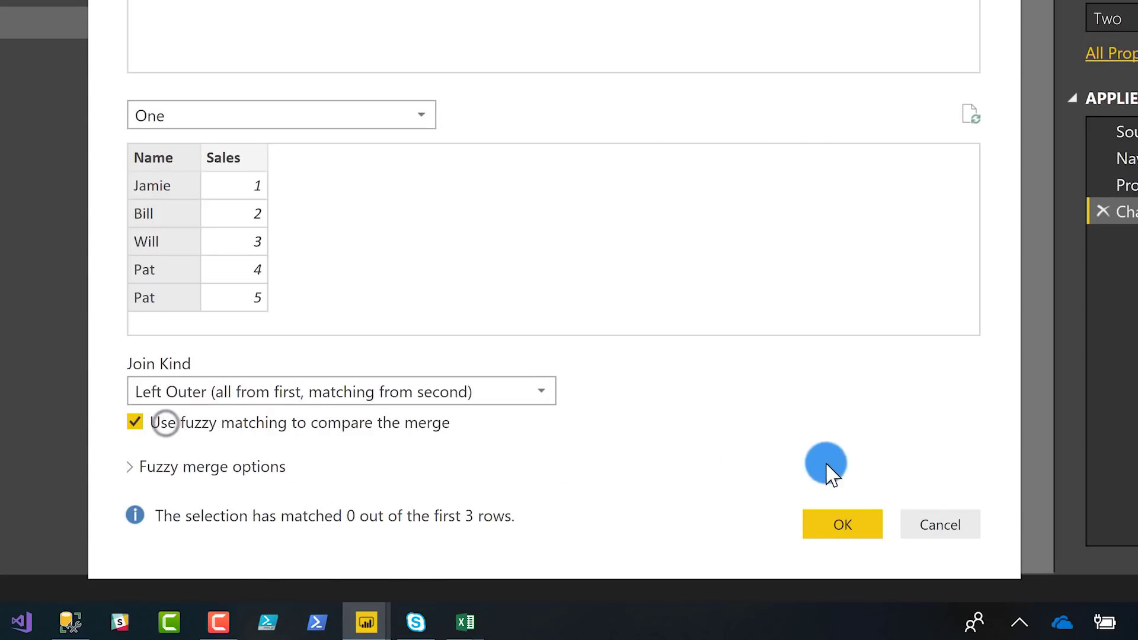
pyautogui.click(838, 522)
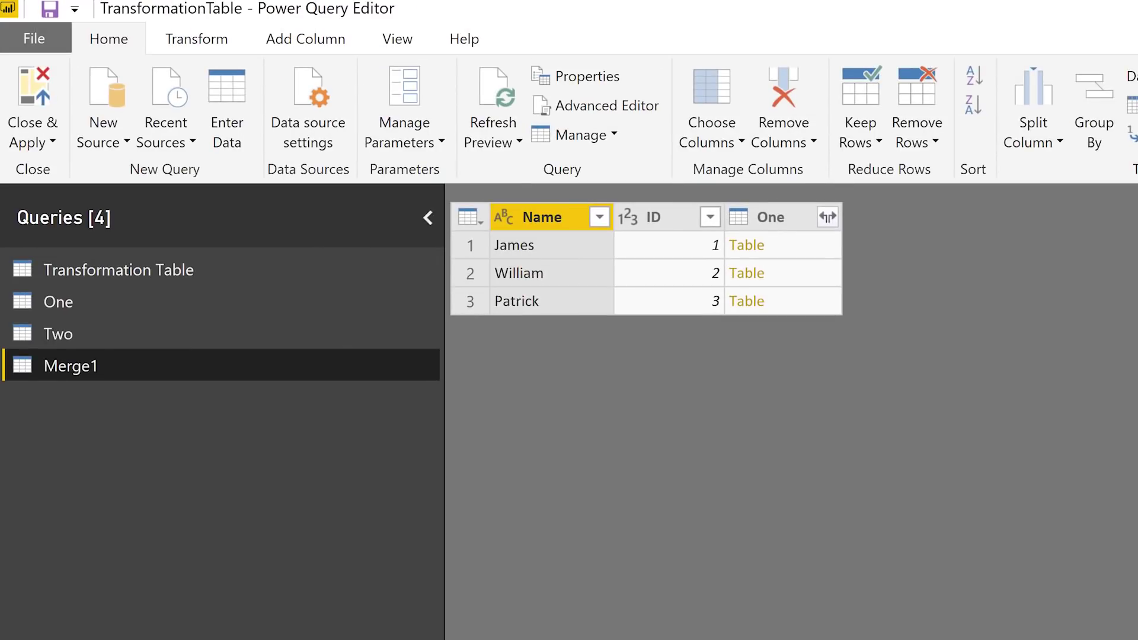
# Expand Merge1's One column into One.Name and One.Sales
pyautogui.click(829, 217)
pyautogui.click(710, 515)
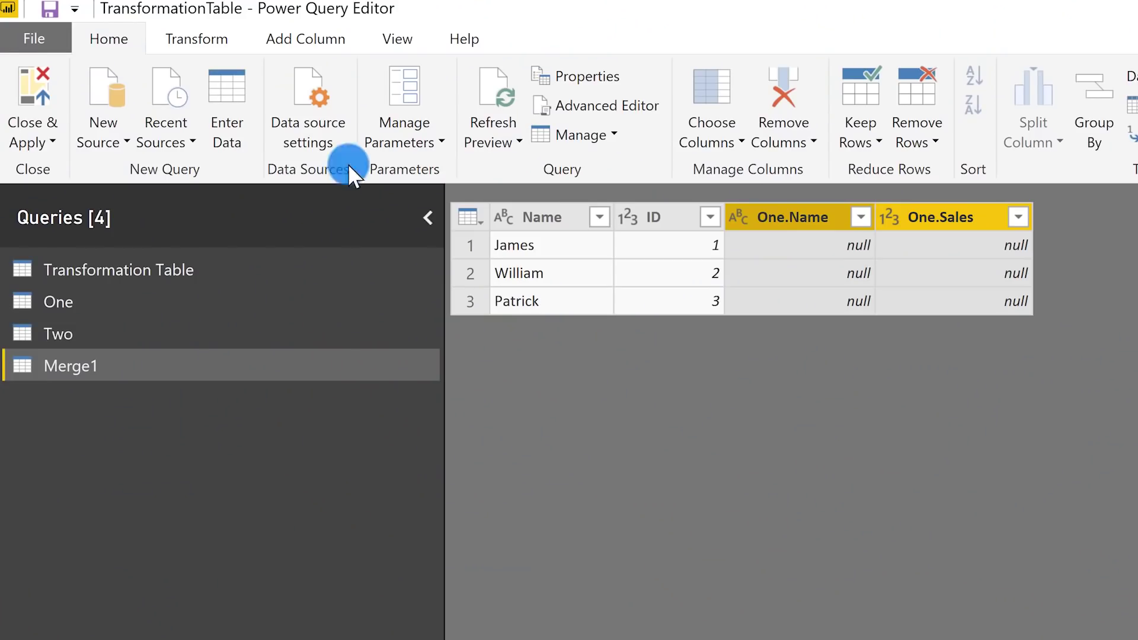
# Inspect the Transformation Table's From/To pairs, then reopen Merge1's Source step merge settings
pyautogui.click(128, 270)
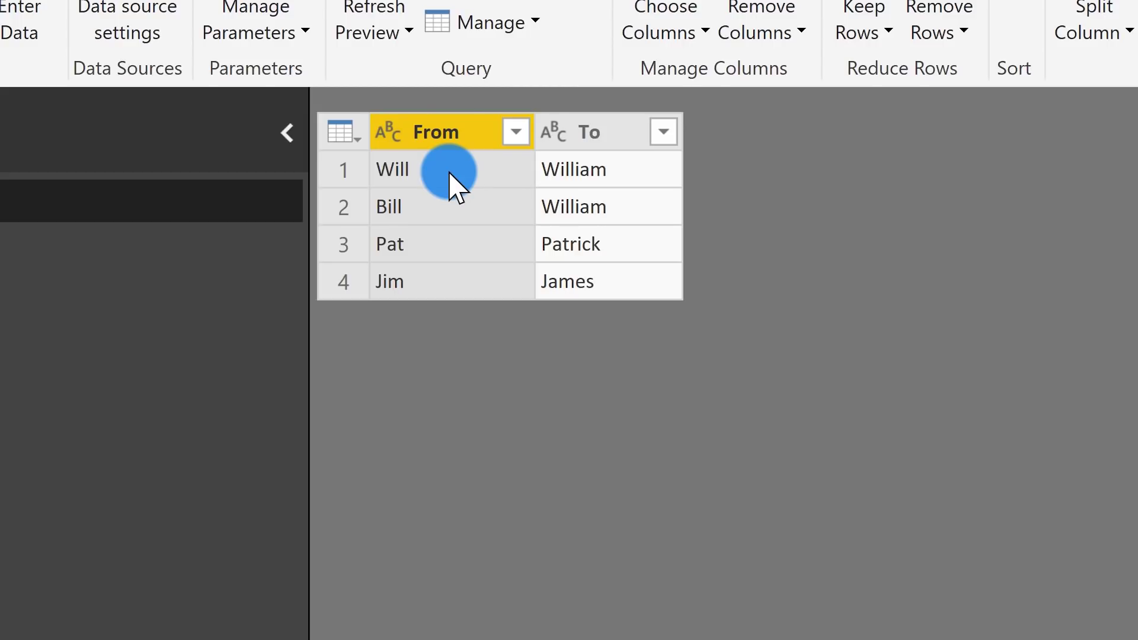
pyautogui.click(377, 181)
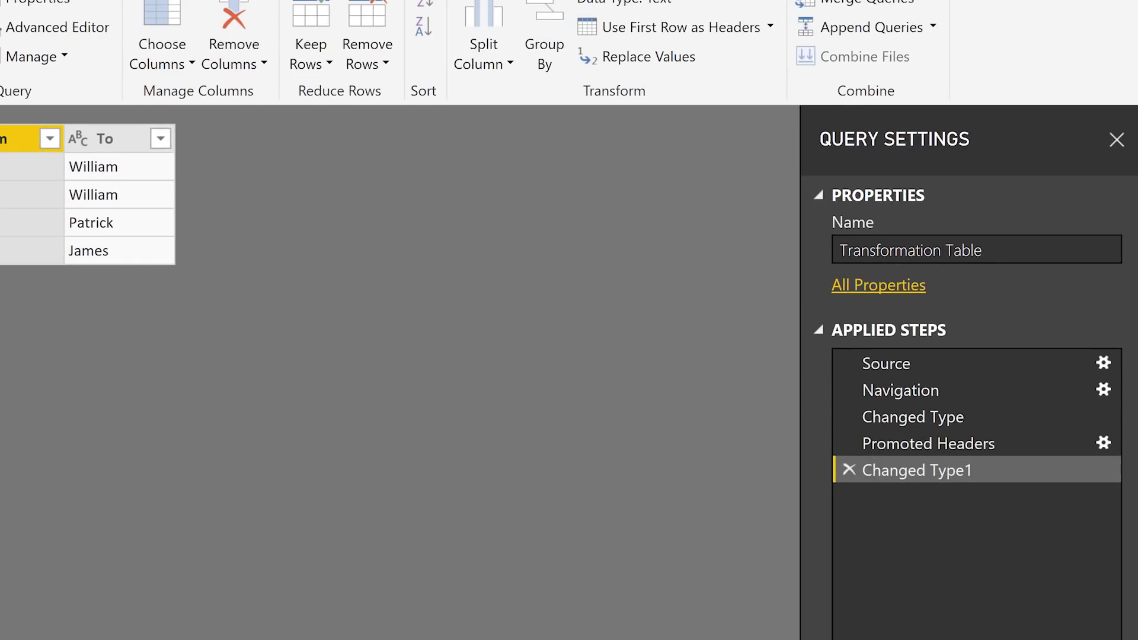
pyautogui.click(1104, 361)
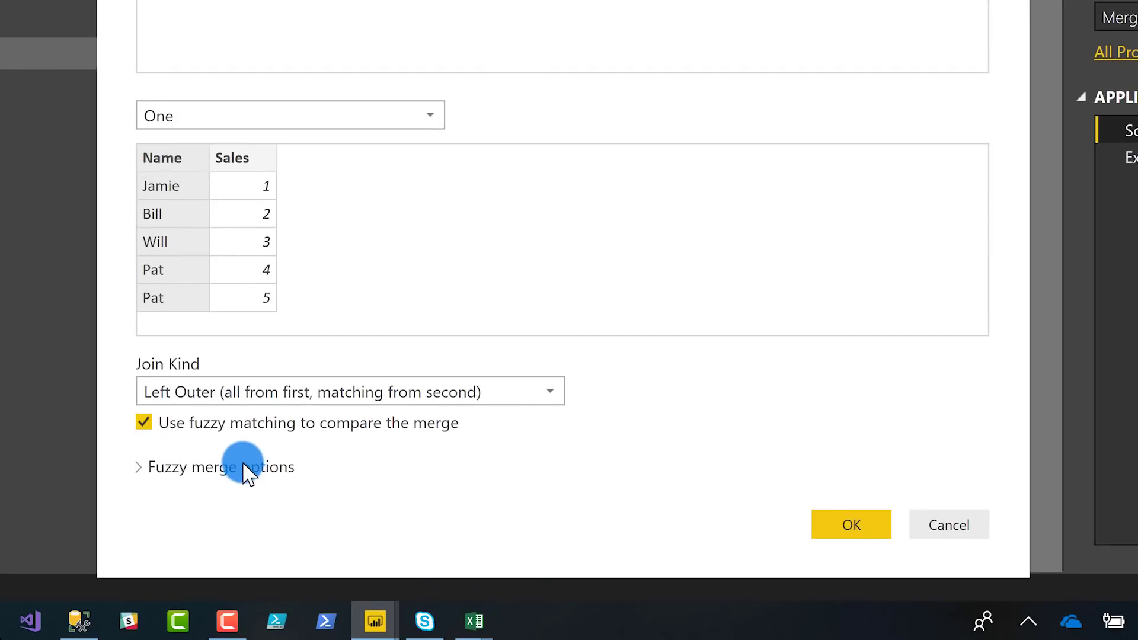
# Set Merge1's fuzzy merge options to use Transformation Table as the transformation table and confirm
pyautogui.click(243, 467)
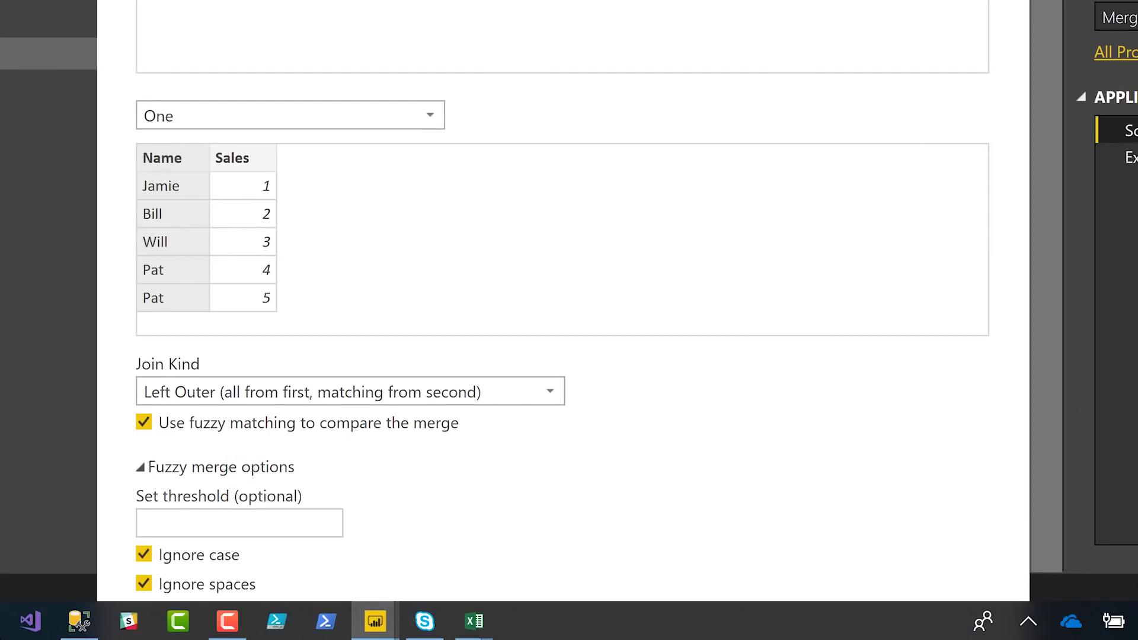
pyautogui.scroll(-3, 557, 297)
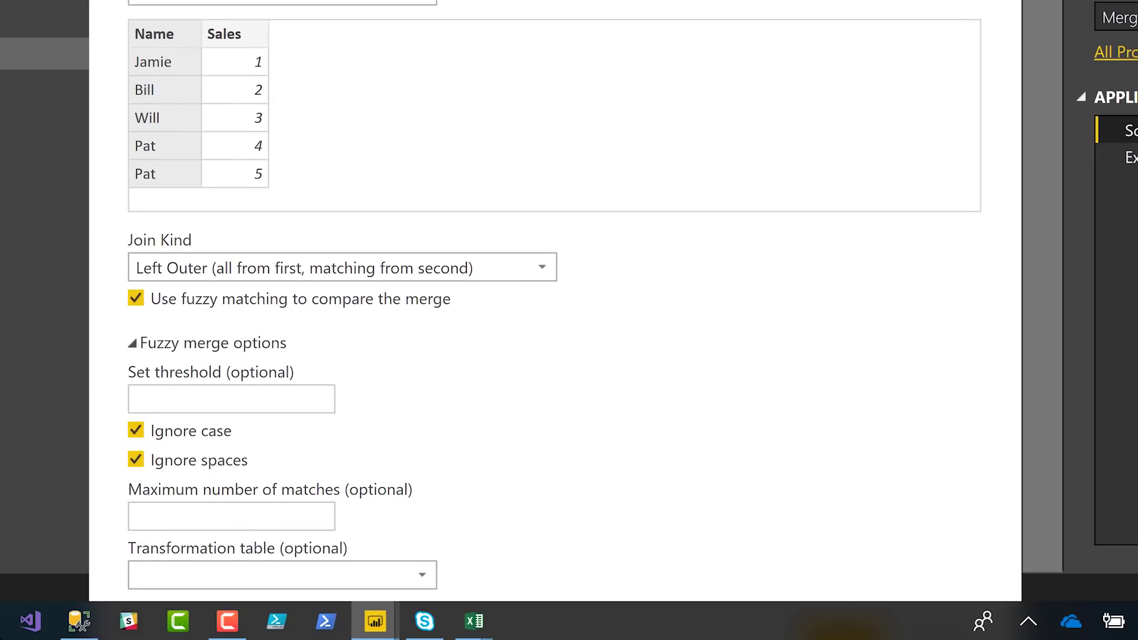
pyautogui.click(389, 560)
pyautogui.click(300, 510)
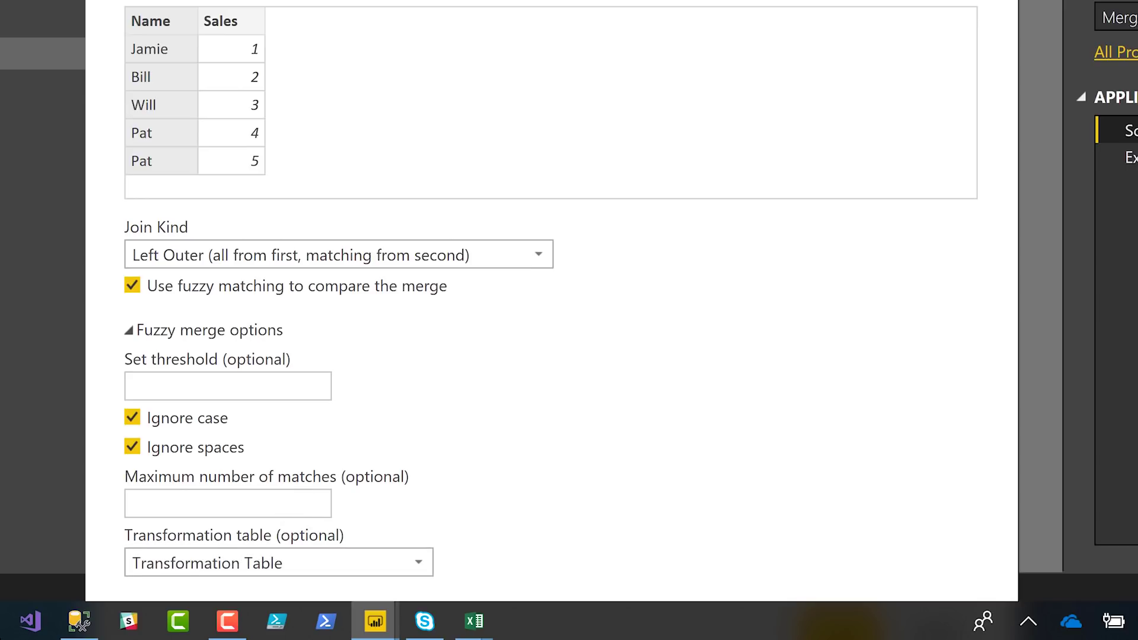
pyautogui.scroll(-2, 551, 296)
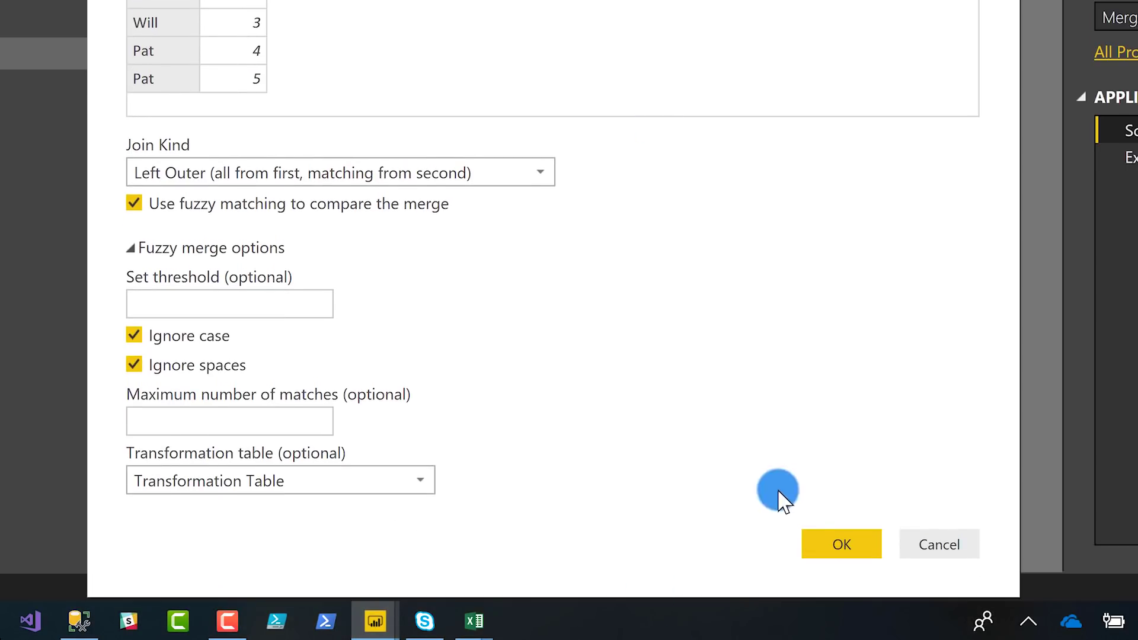
pyautogui.click(822, 535)
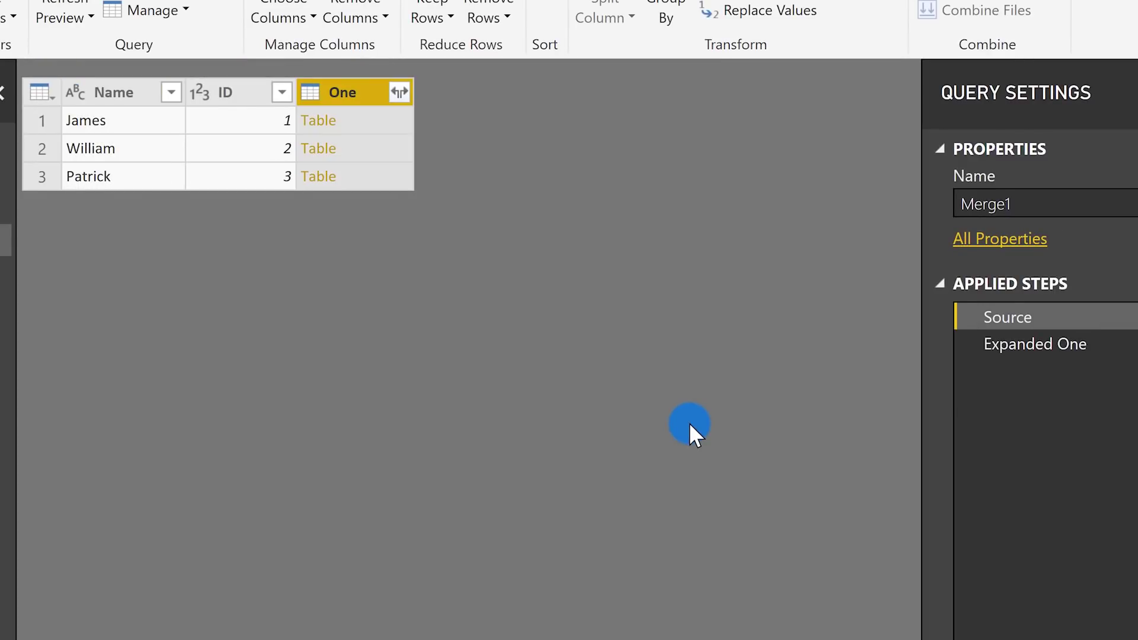
# Check Merge1's Expanded One results against the One, Two and Transformation Table queries, then go to Excel
pyautogui.click(992, 348)
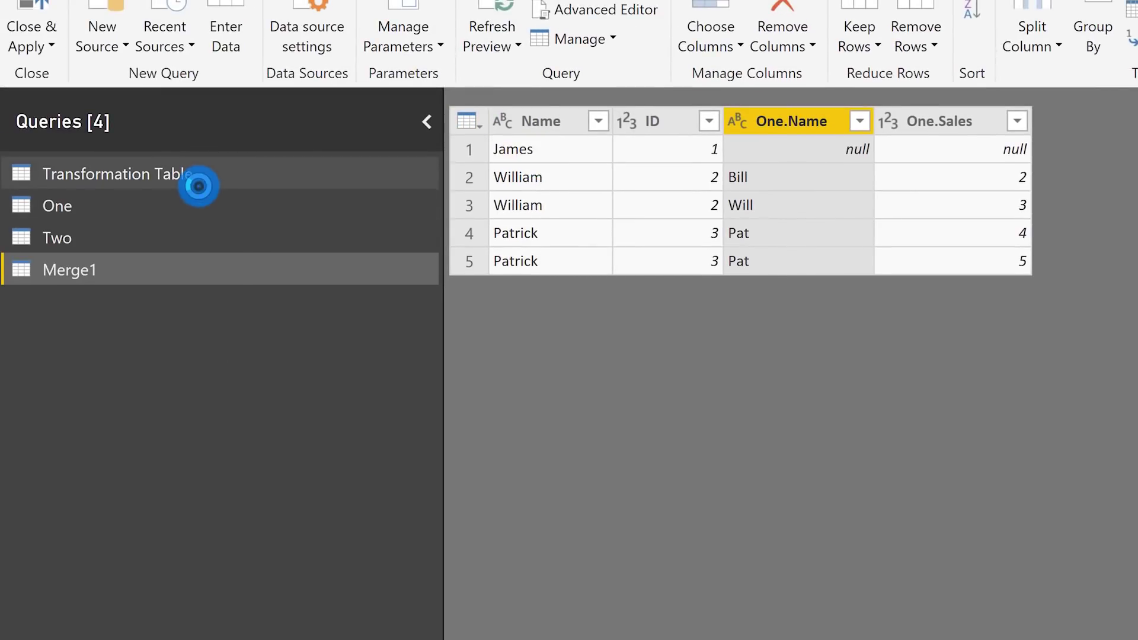
pyautogui.click(200, 179)
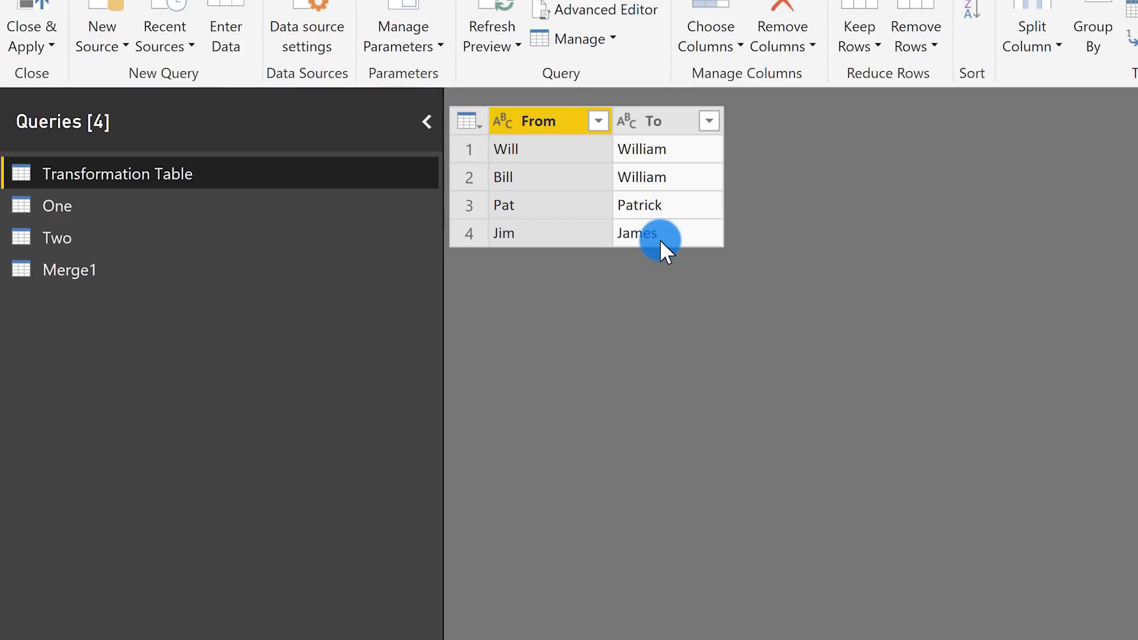
pyautogui.click(98, 206)
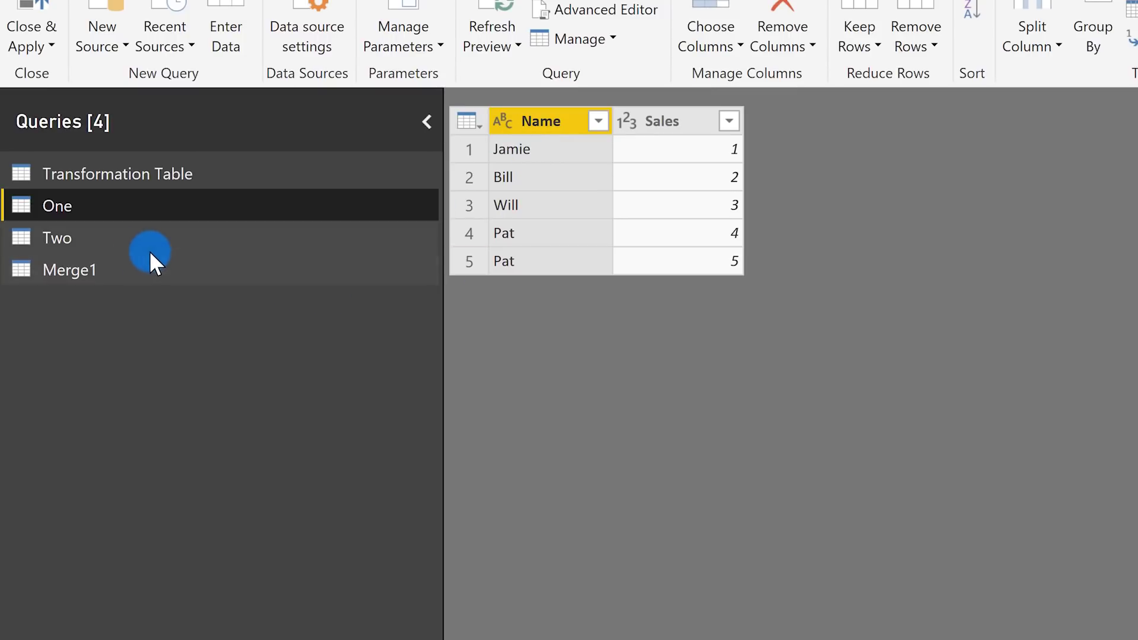
pyautogui.click(133, 249)
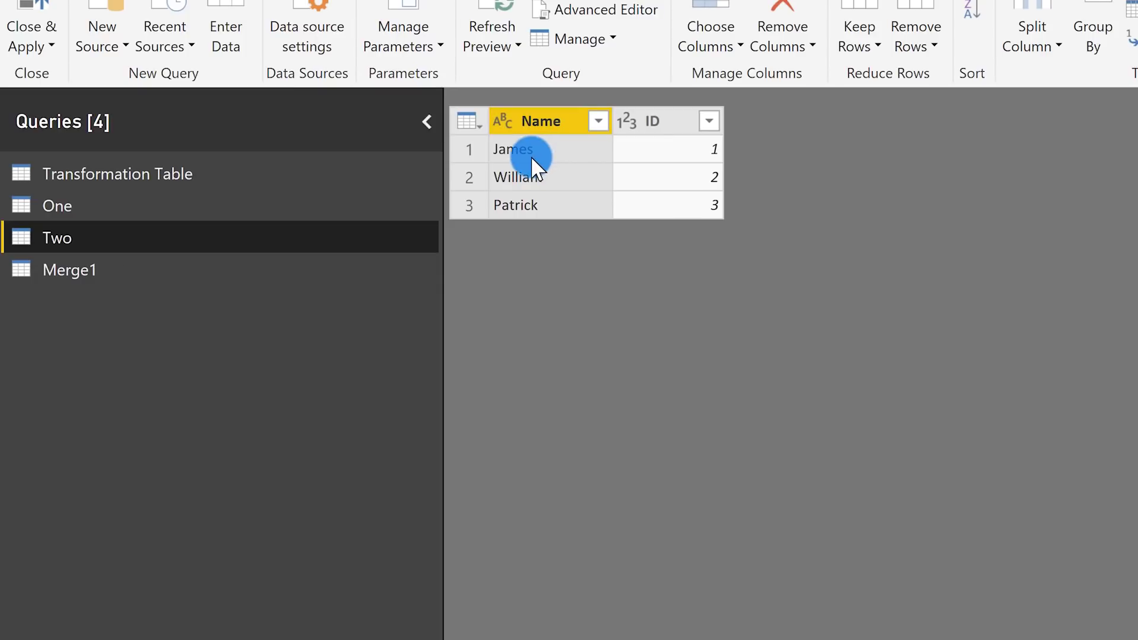
pyautogui.click(220, 178)
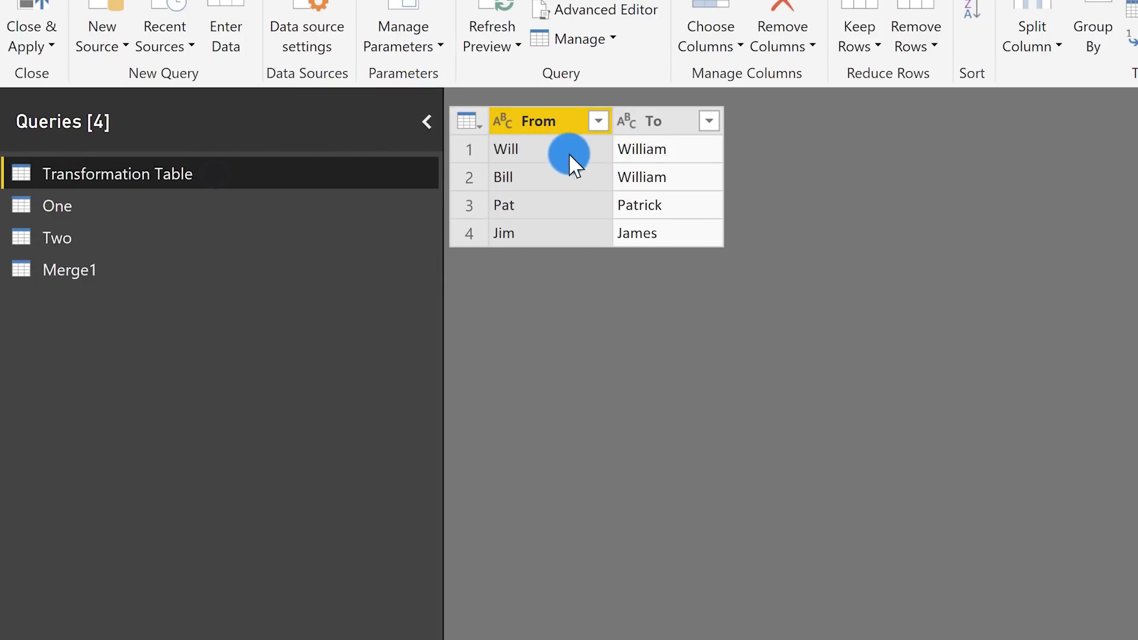
pyautogui.click(69, 239)
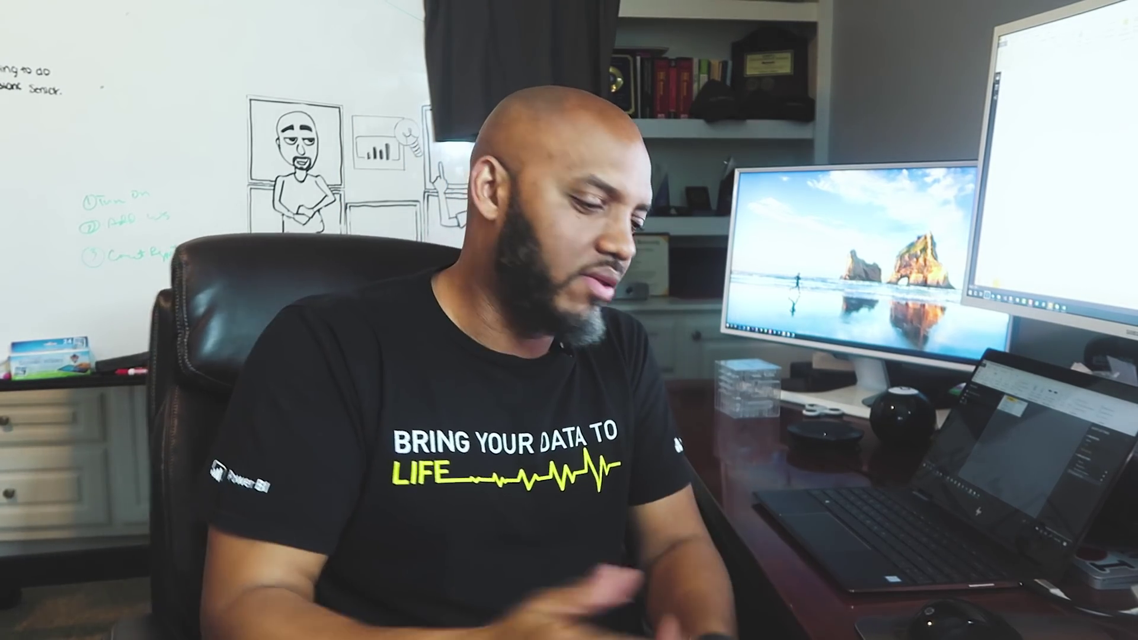
pyautogui.click(69, 240)
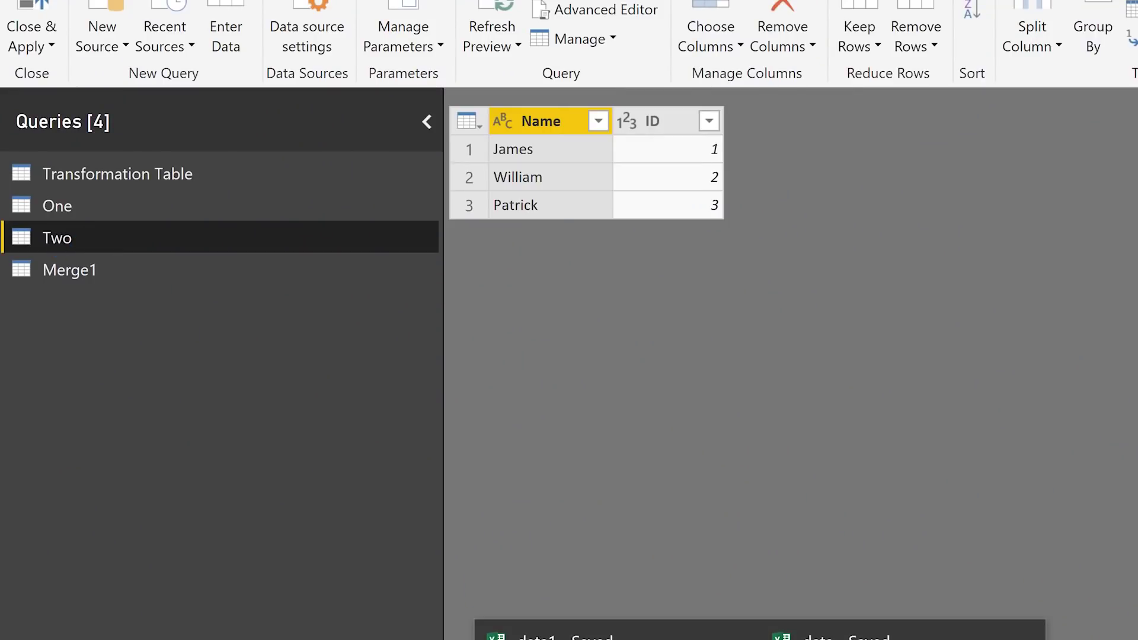
pyautogui.click(848, 635)
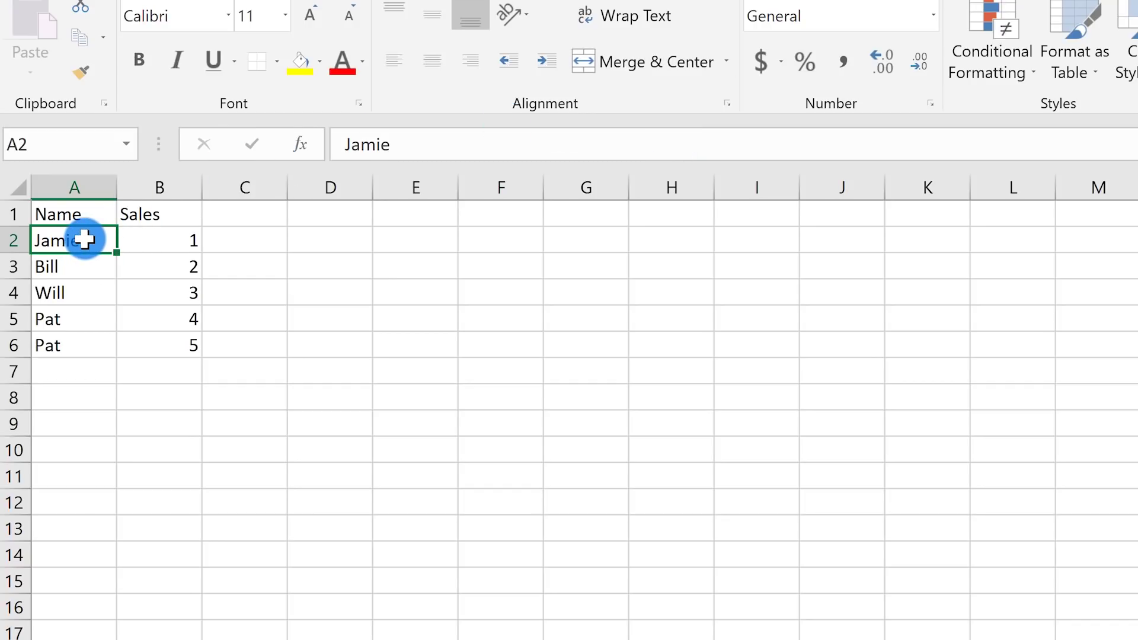
# Replace Jamie with Jim in cell A2 of One's Name column
pyautogui.write('Jim')
pyautogui.click(340, 33)
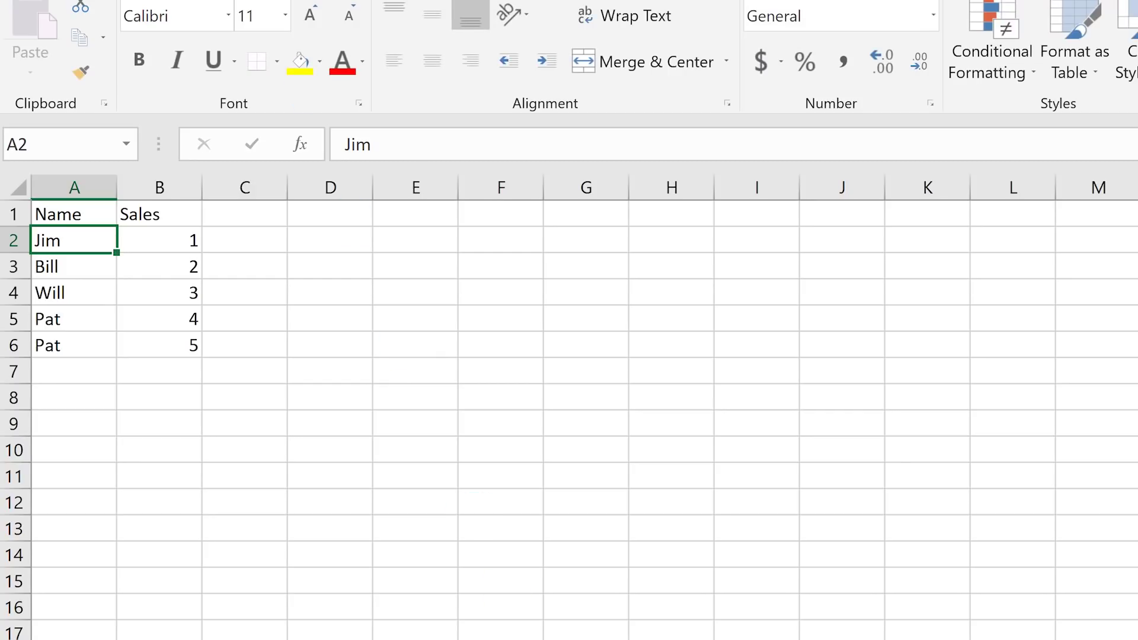
# Back in Power Query Editor, refresh query One's preview and select Merge1 to reload it
pyautogui.click(658, 633)
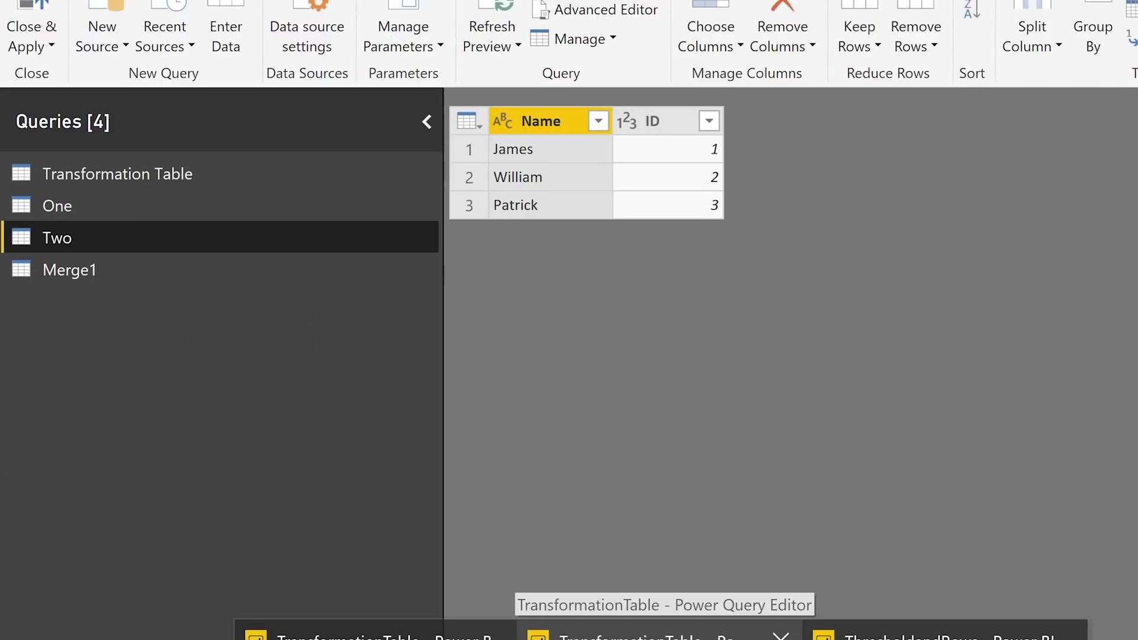
pyautogui.click(81, 201)
pyautogui.click(504, 12)
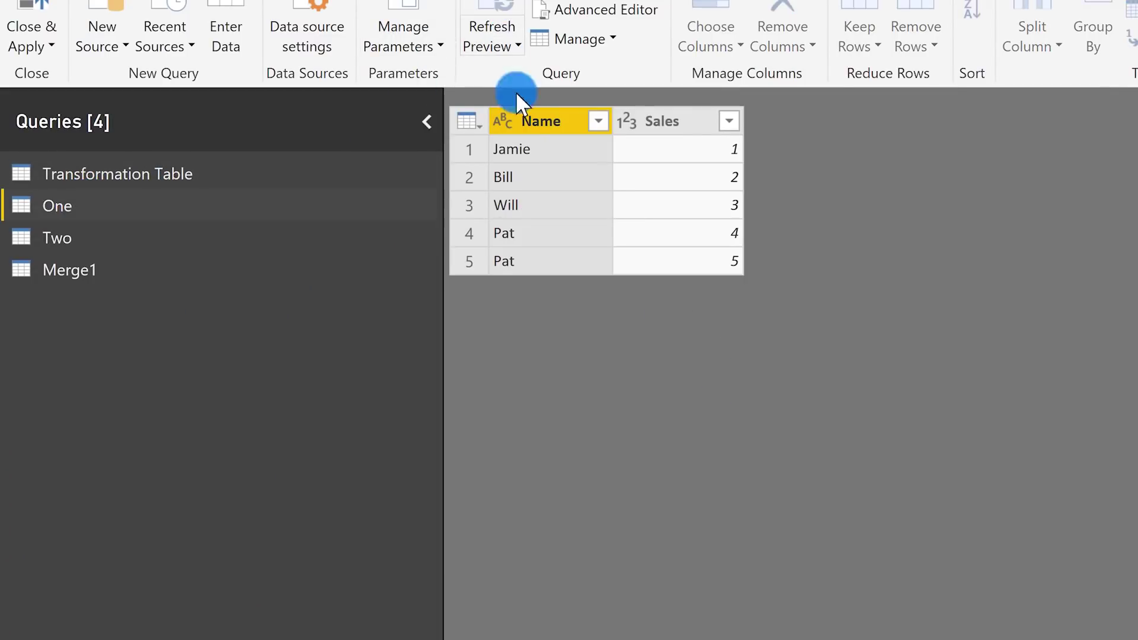
pyautogui.click(402, 279)
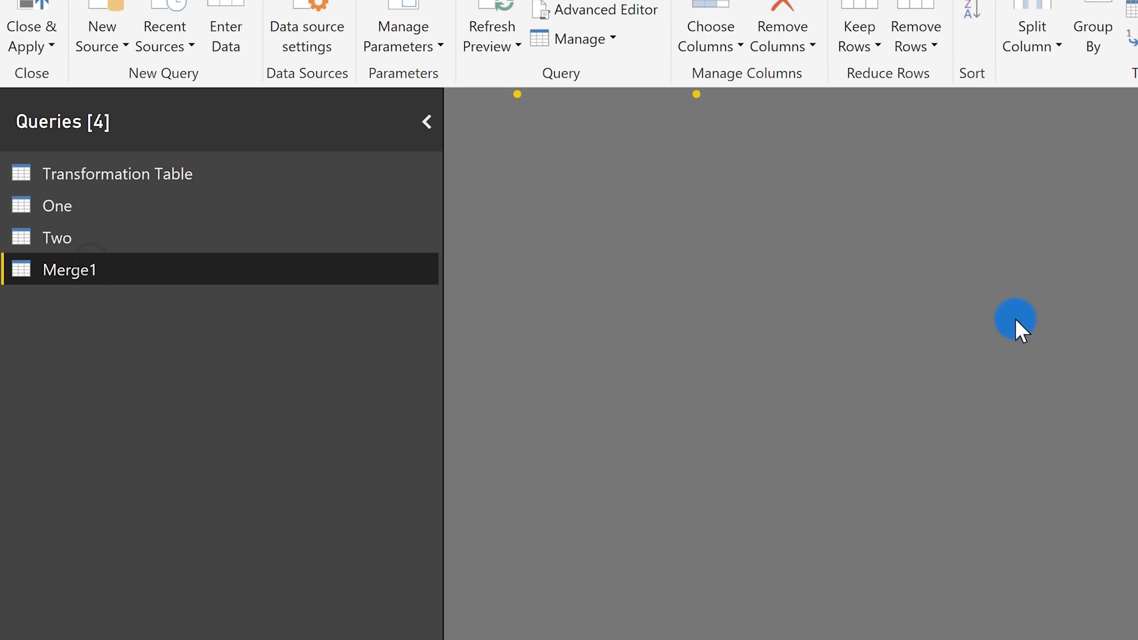